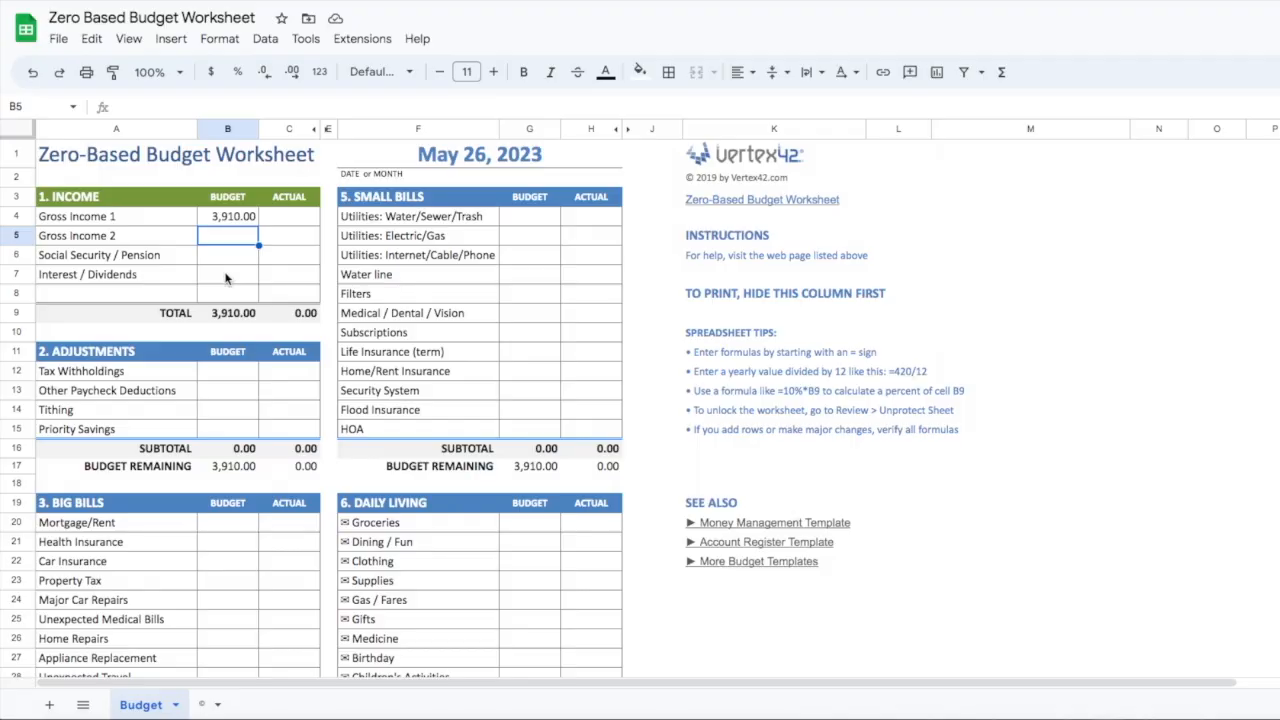
Enter budget amounts of 1,018 for Tax Withholdings and 21 for Other Paycheck Deductions in the Adjustments section
left_click(234, 375)
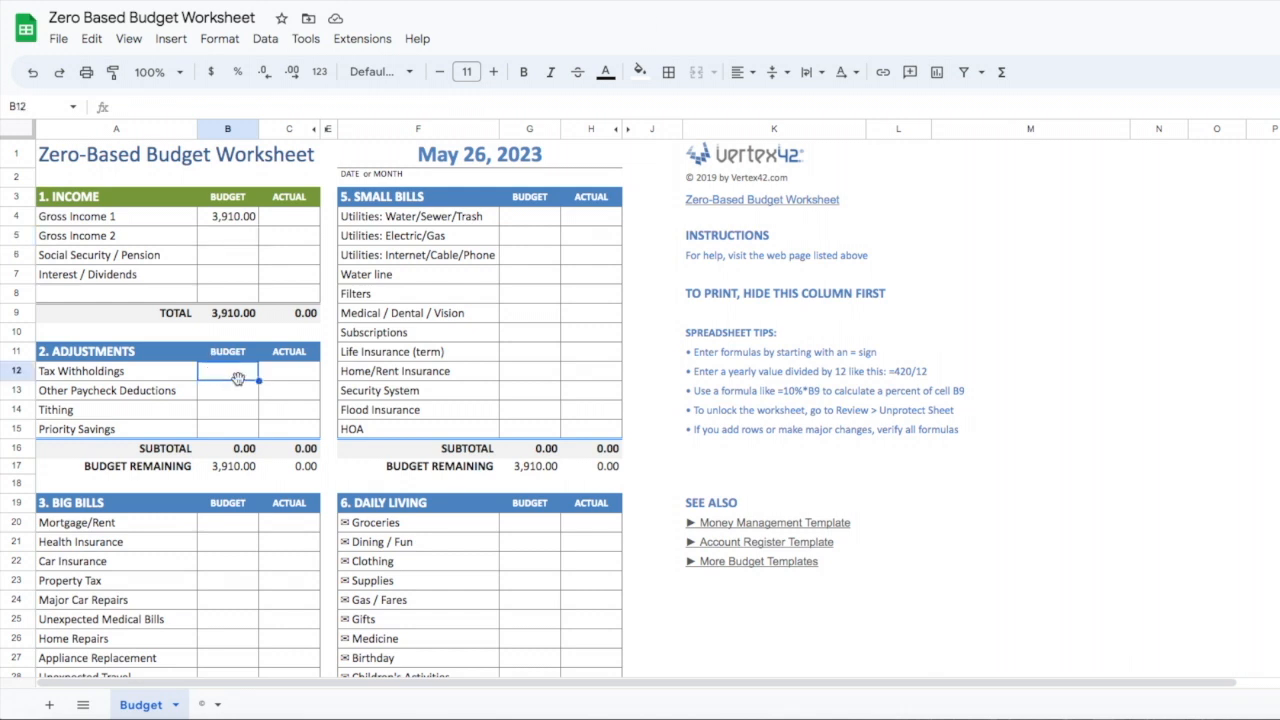
type("1,")
type("018")
key("Return")
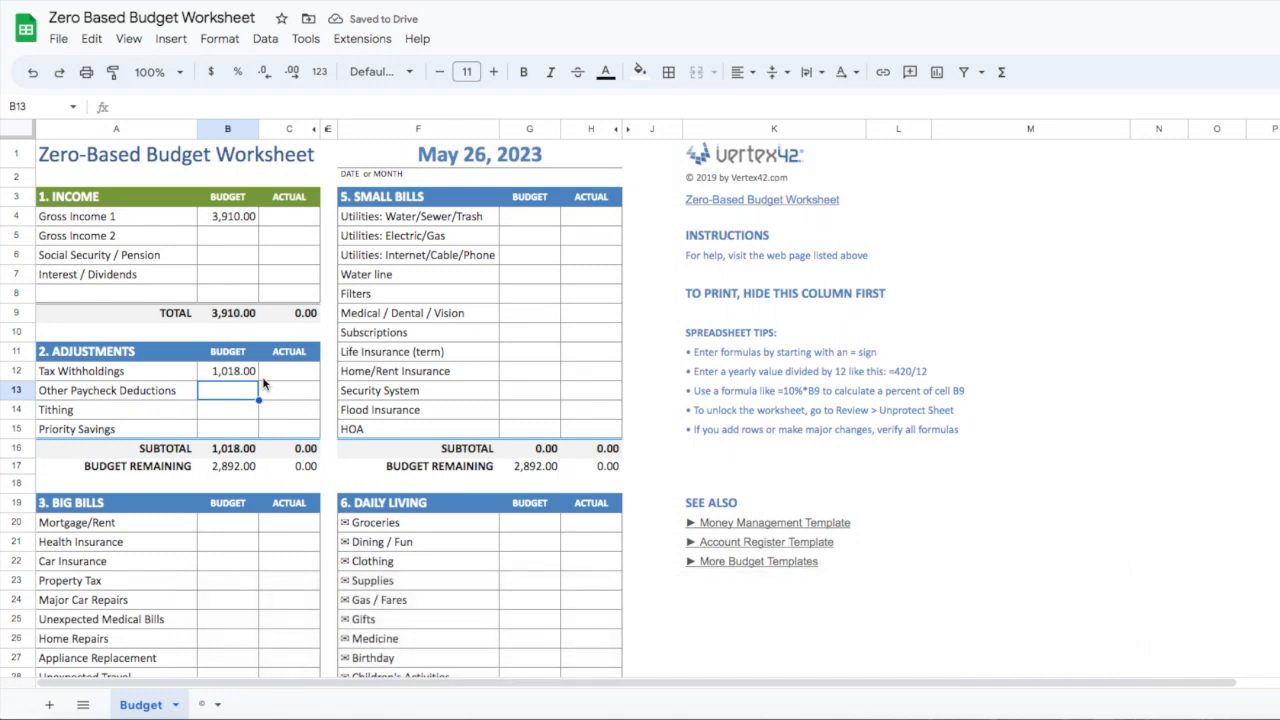
type("21")
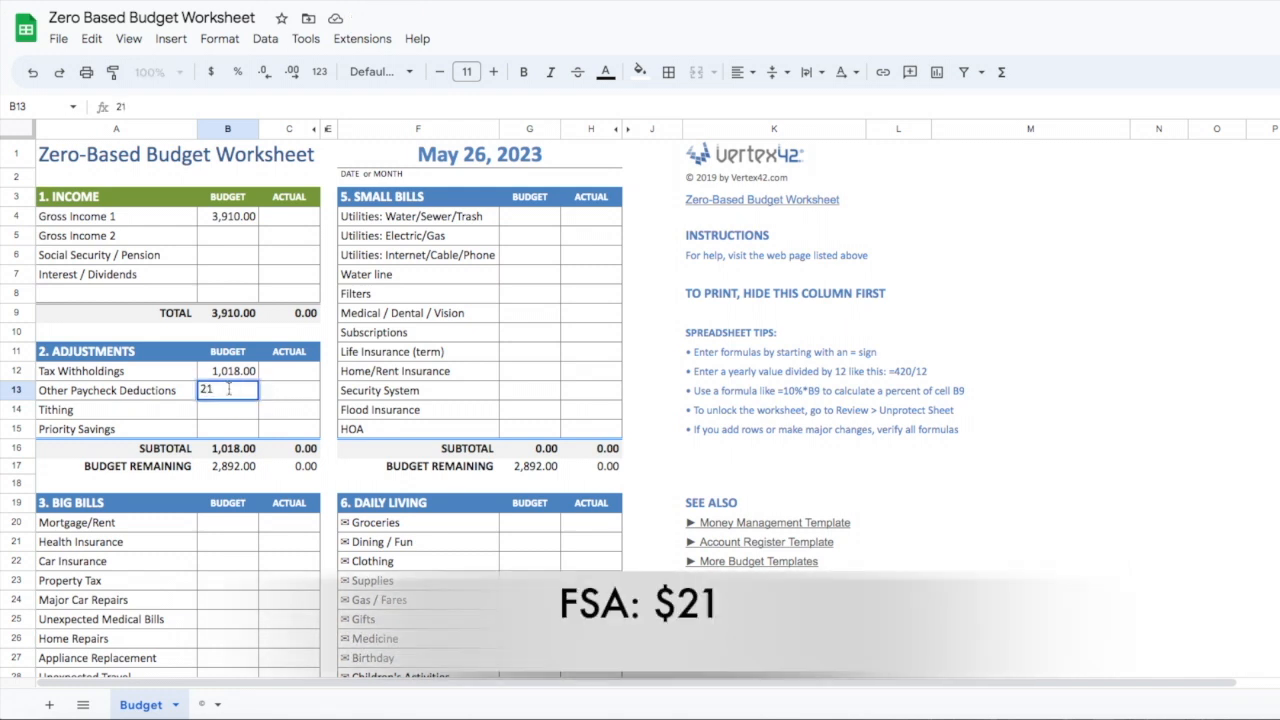
key("Return")
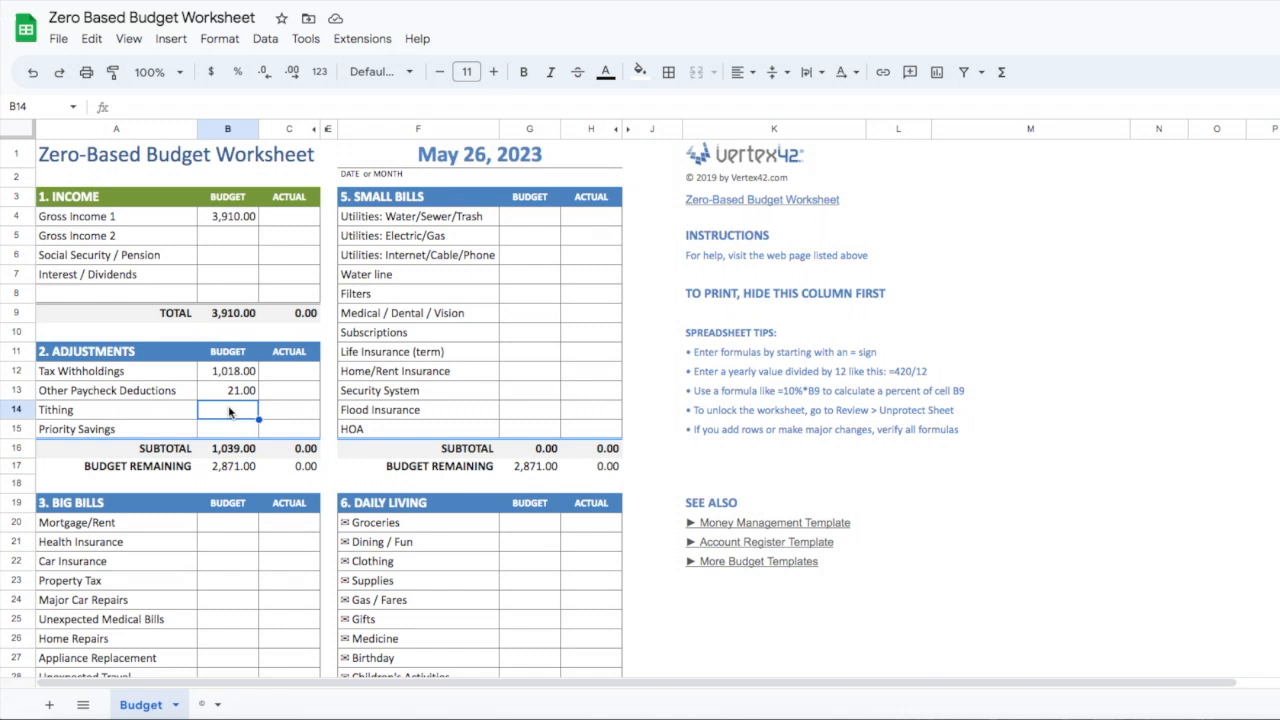
Enter 391 as the budget amount for Tithing in the Adjustments section
type("391")
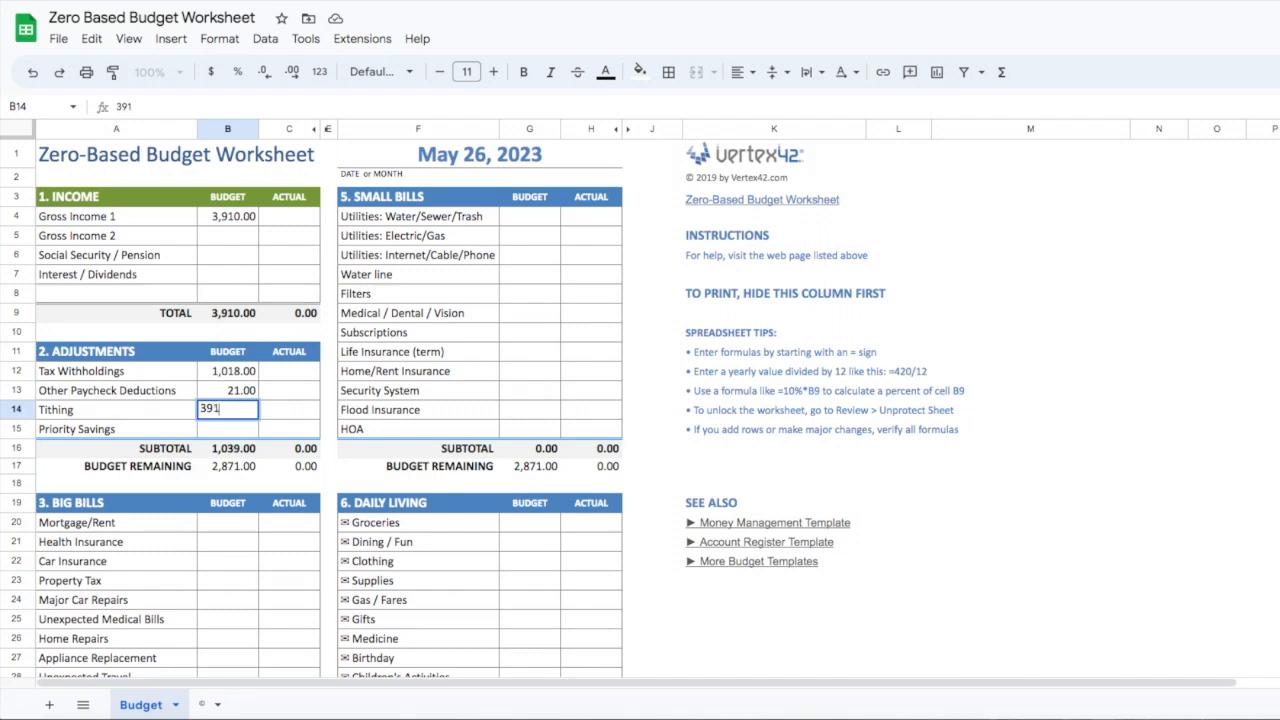
left_click(243, 428)
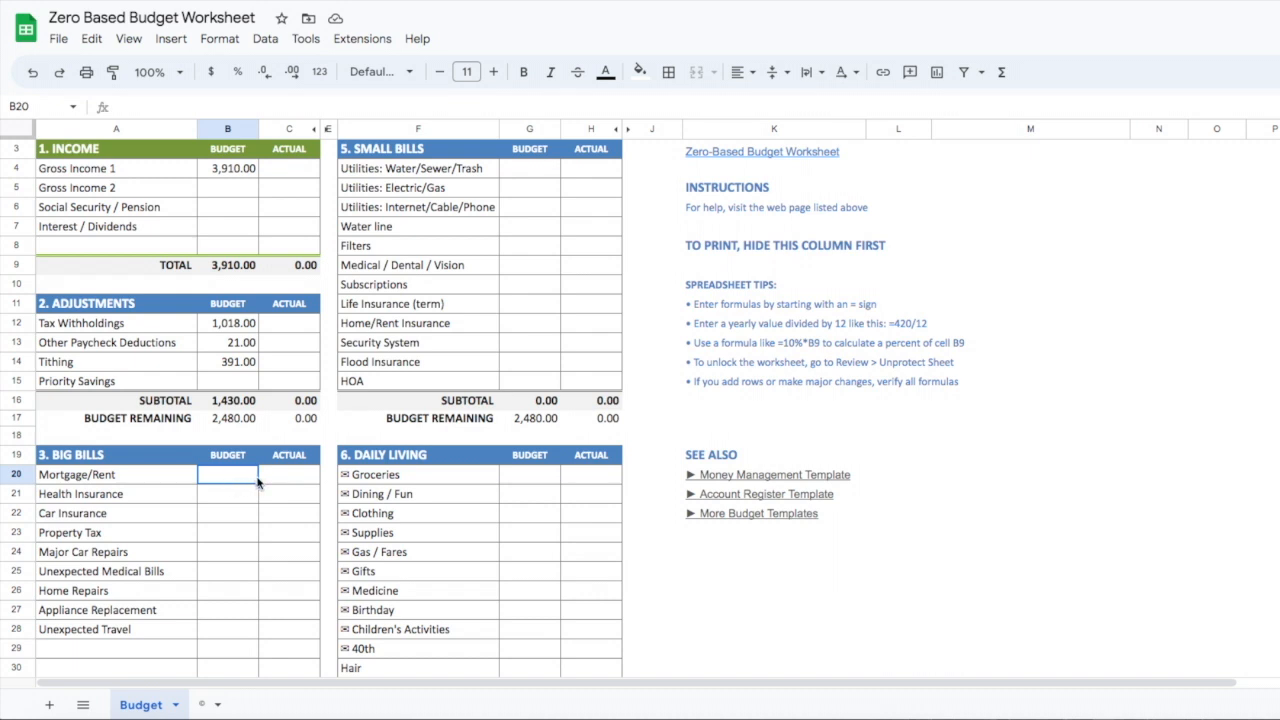
Enter 1,115 as the budget amount for Mortgage/Rent in the Big Bills section
type("1,")
type("111")
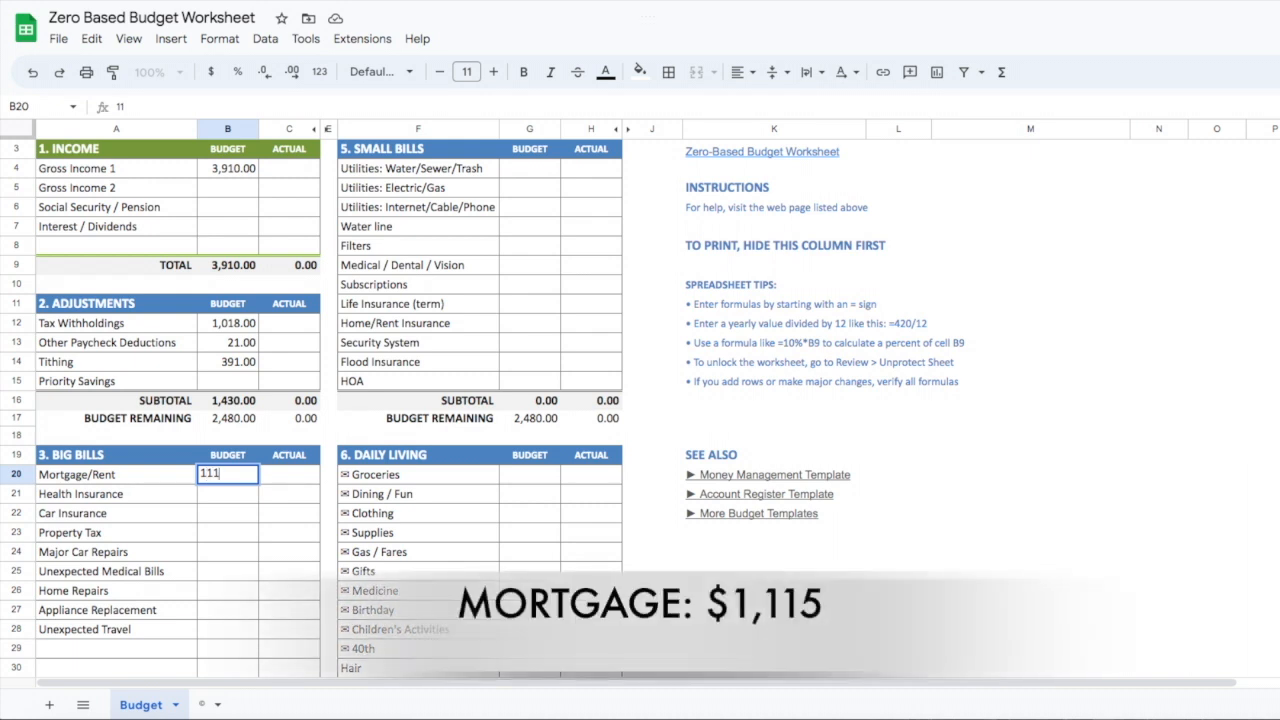
type("5")
key("Return")
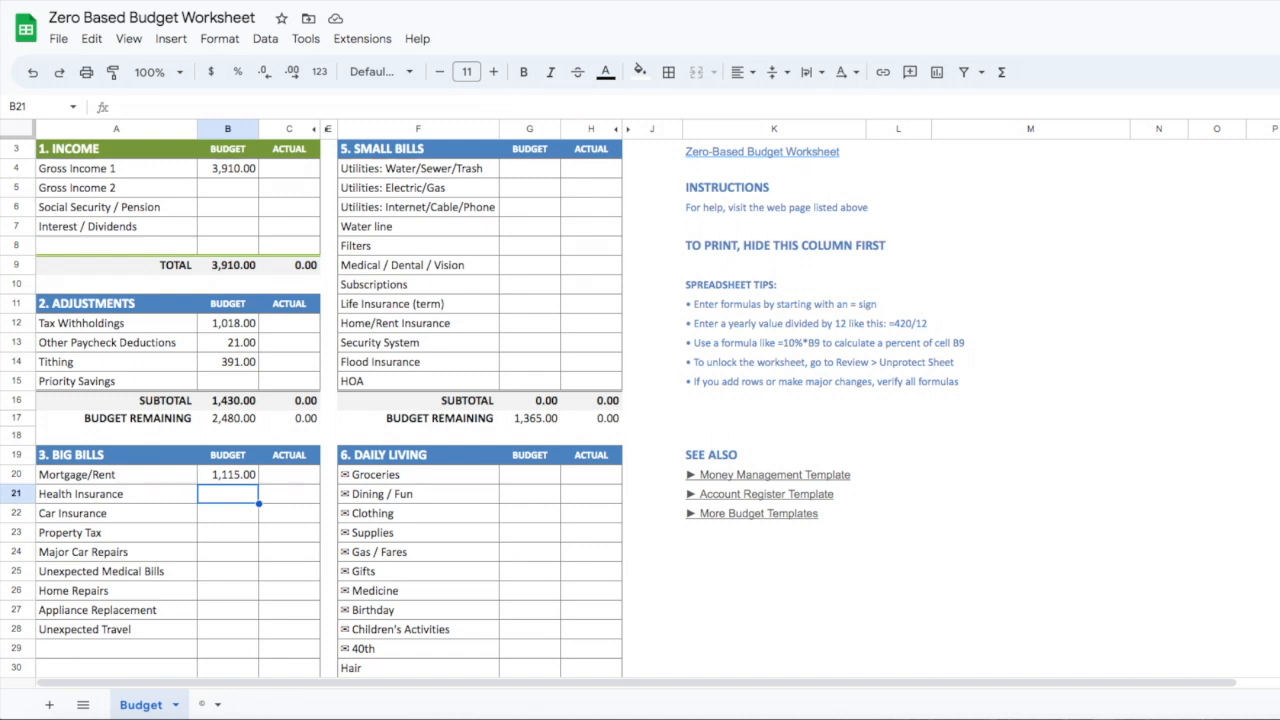
Enter 7 as the budget amount for Major Car Repairs in the Big Bills section
left_click(228, 513)
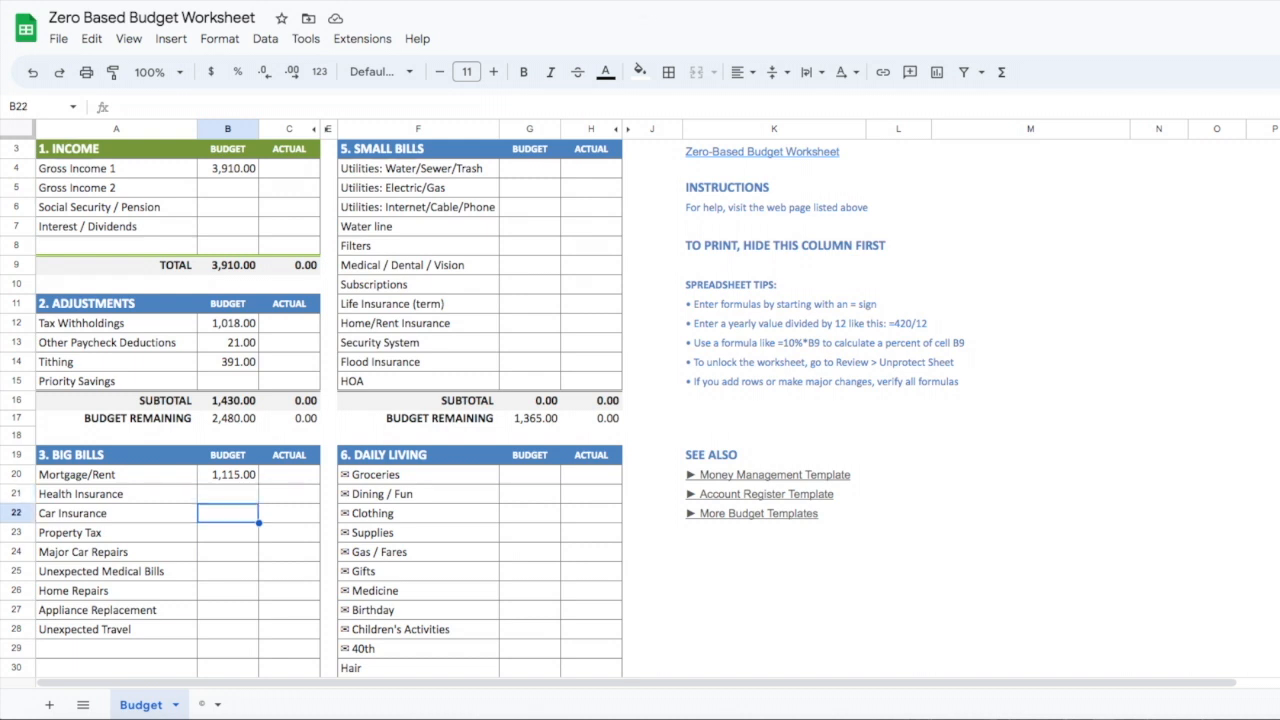
key("Down")
key("Down")
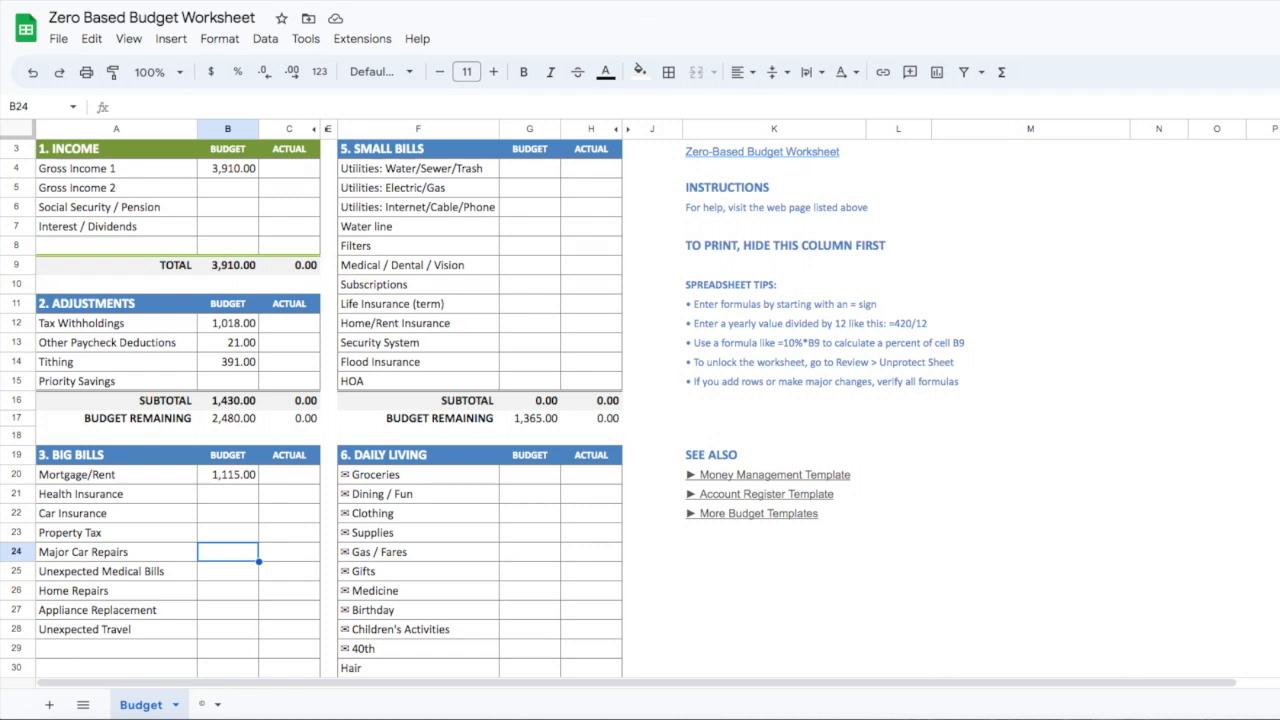
type("1")
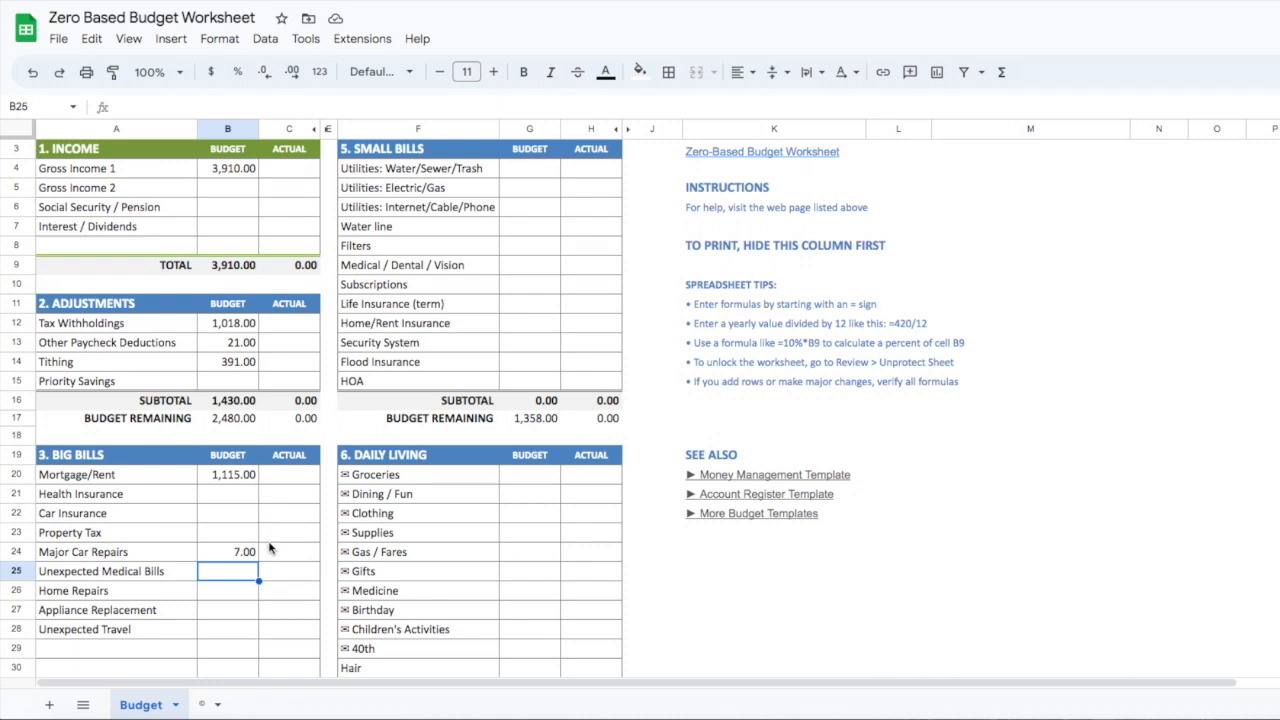
key("Down")
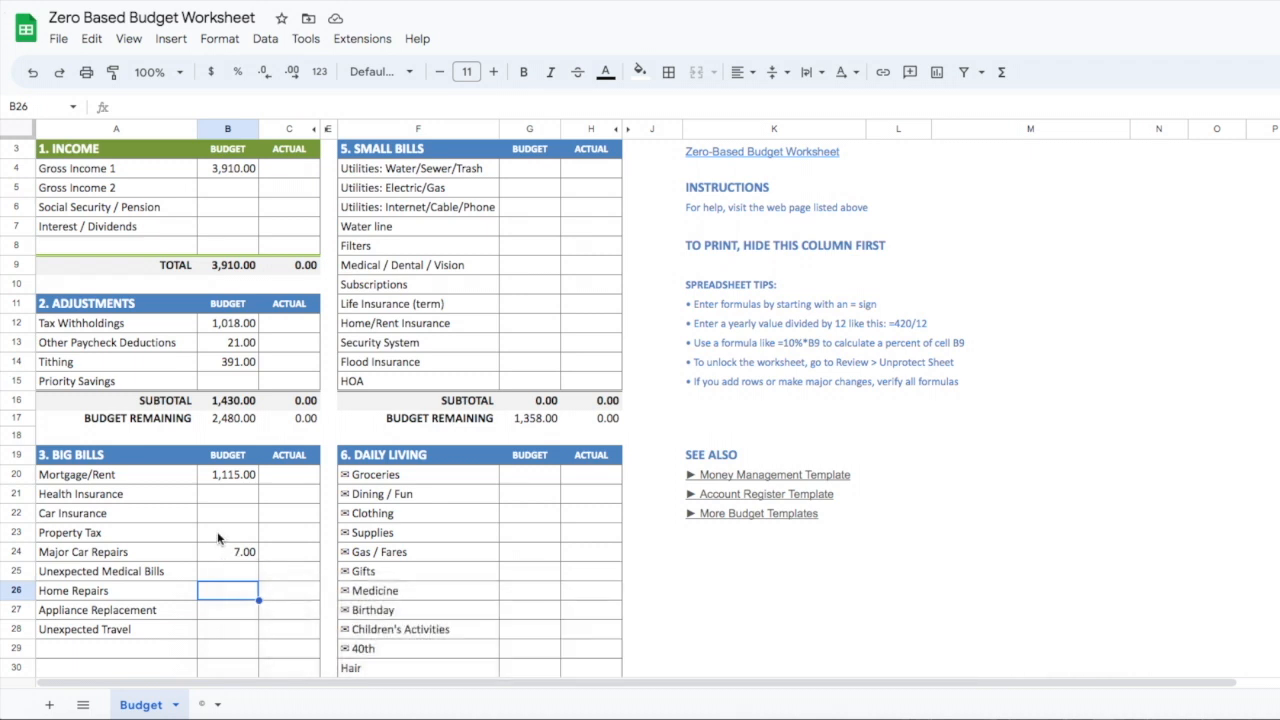
Enter 341 as the budget amount for Student Loans in the Debt section
scroll(219, 545, "down", 3)
scroll(221, 536, "down", 3)
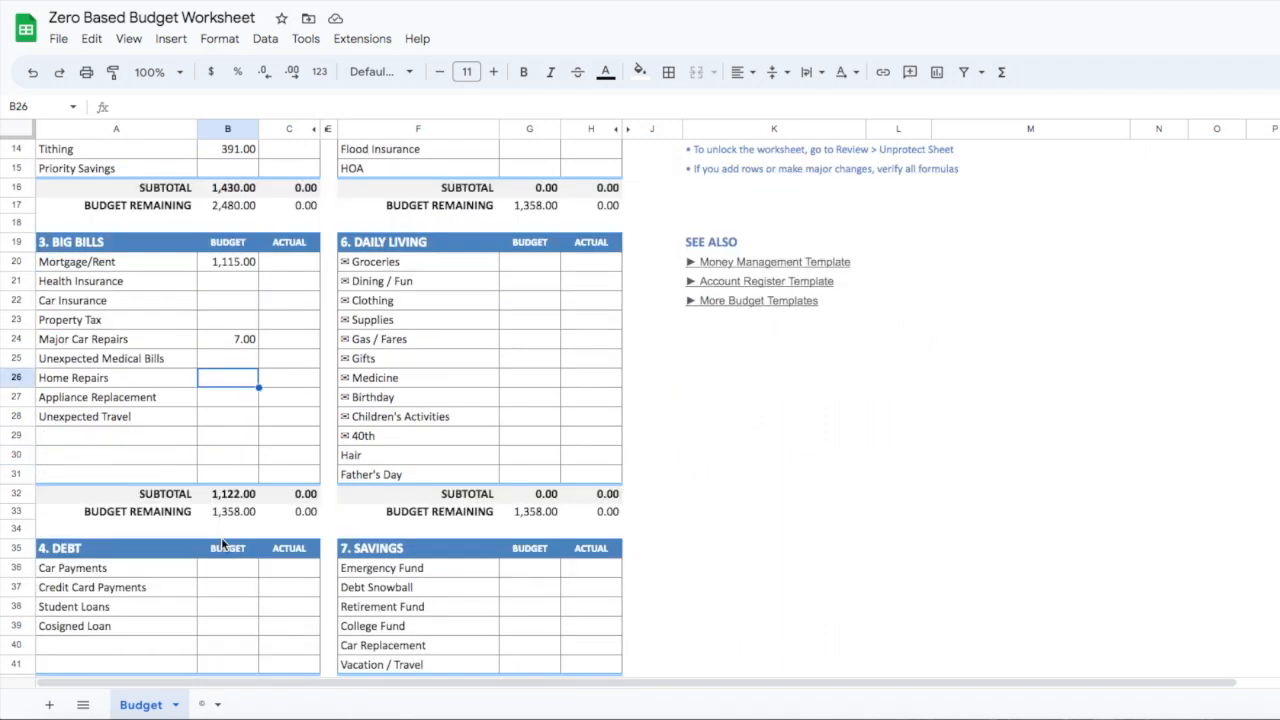
scroll(222, 543, "down", 1)
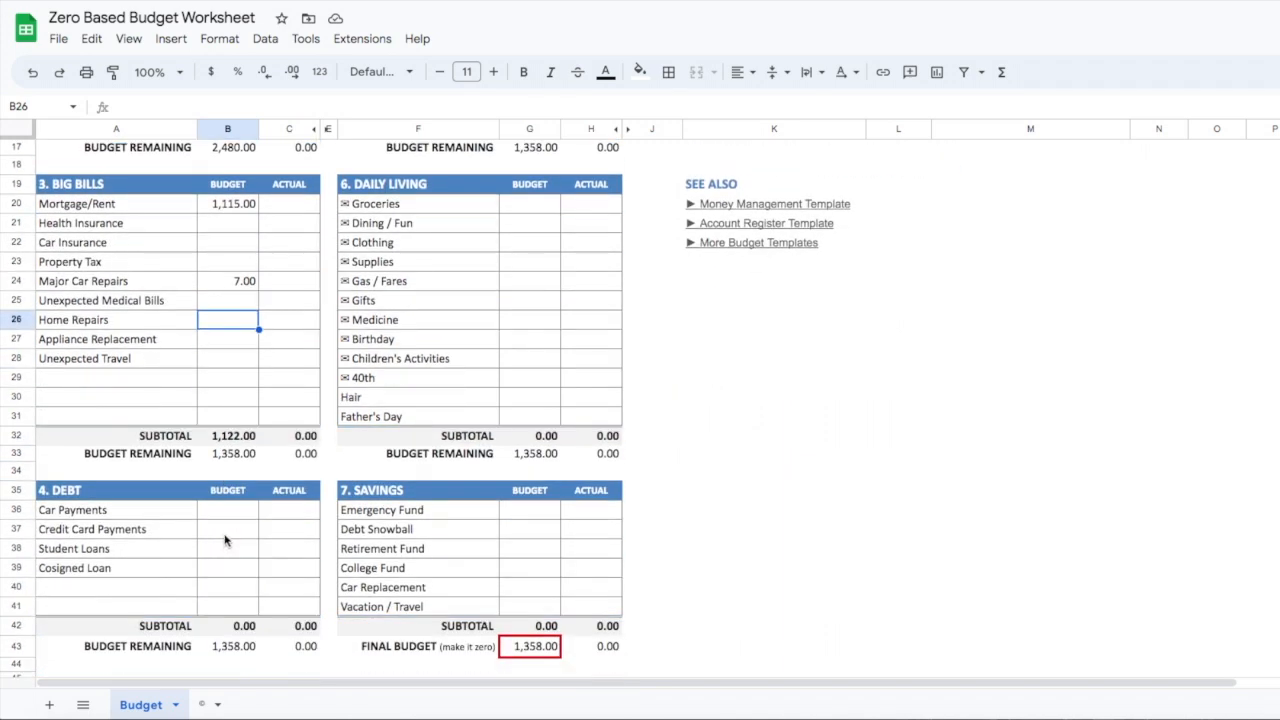
left_click(228, 548)
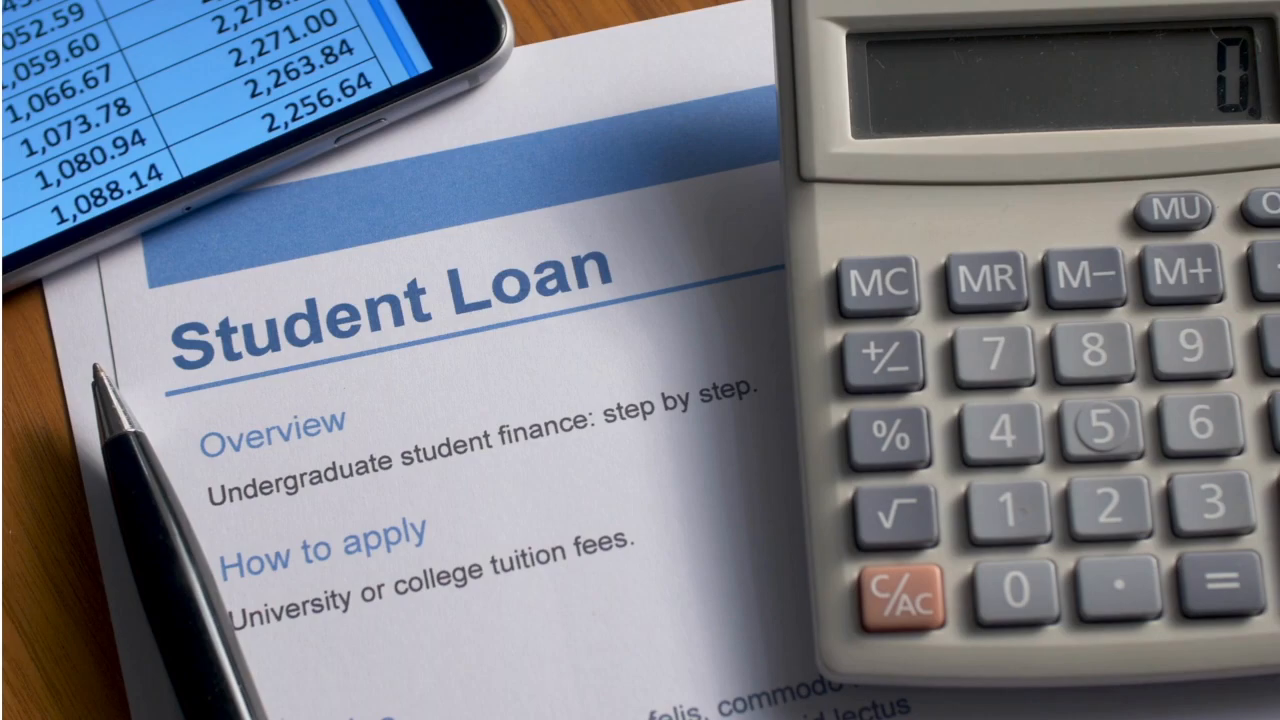
type("341")
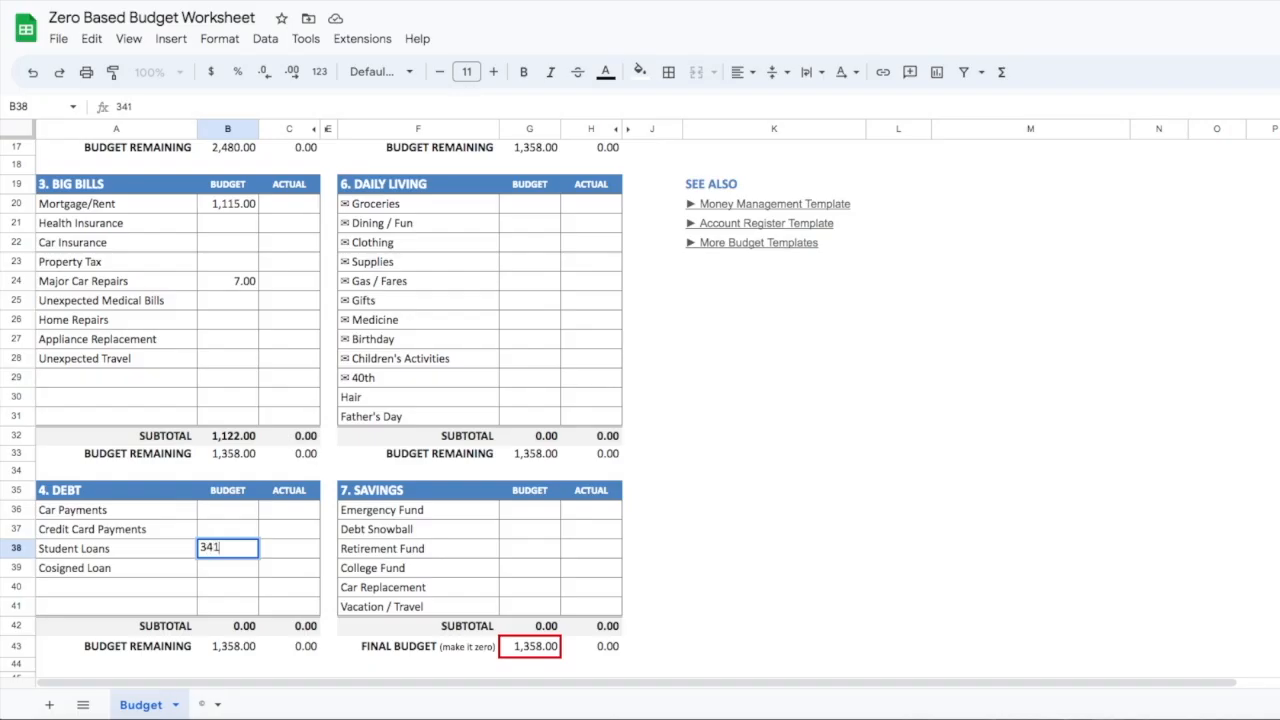
key("Return")
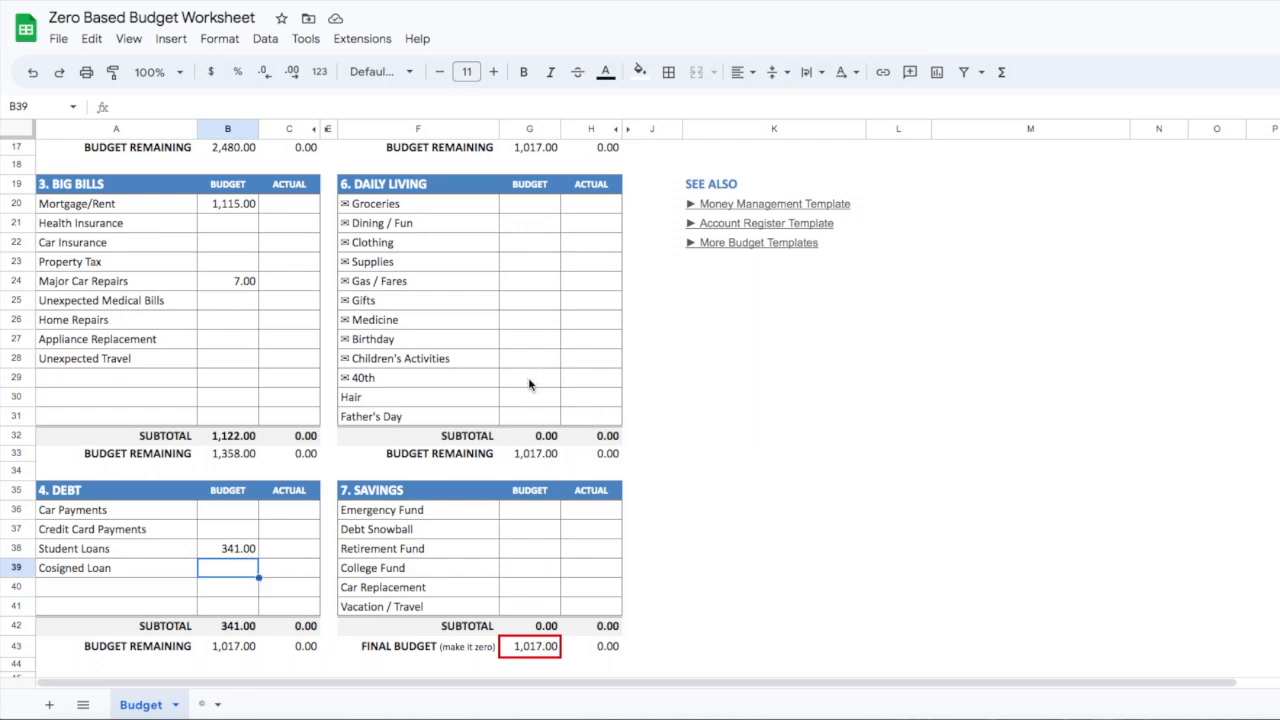
Enter 12 as the budget amount for Utilities: Water/Sewer/Trash in the Small Bills section
scroll(529, 387, "down", 1)
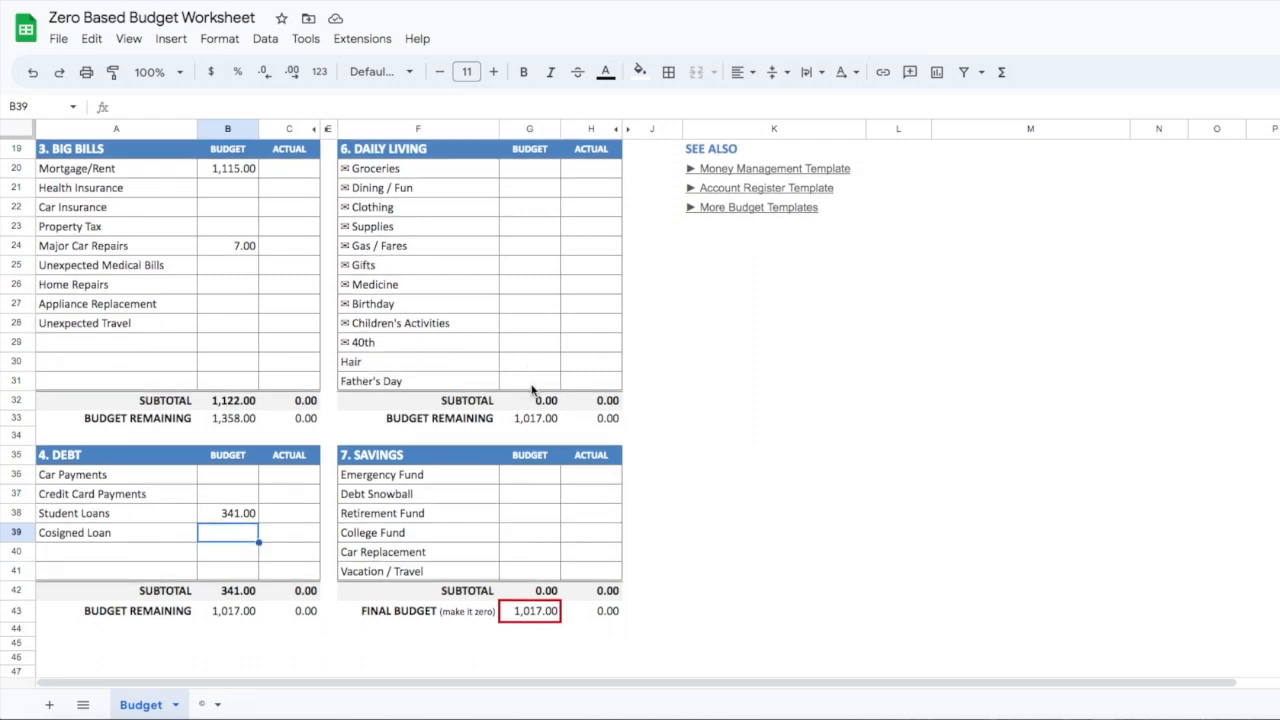
scroll(530, 388, "up", 5)
scroll(529, 387, "up", 2)
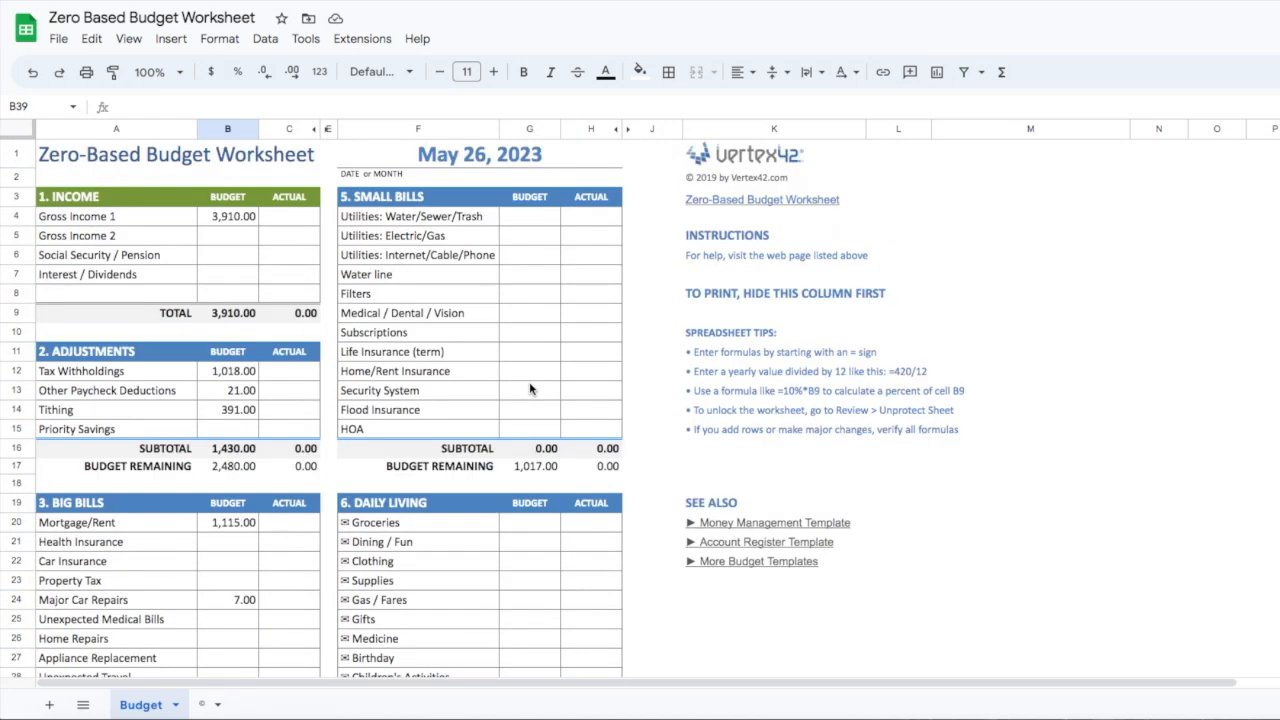
left_click(529, 224)
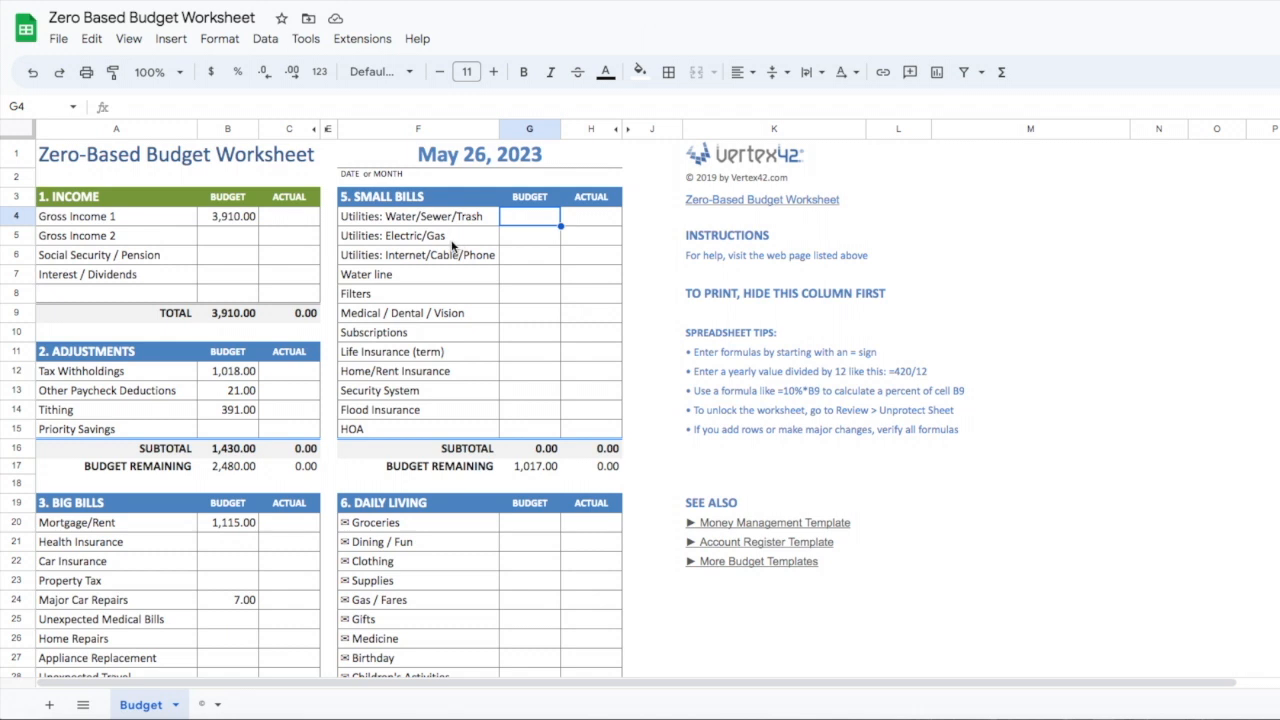
type("12")
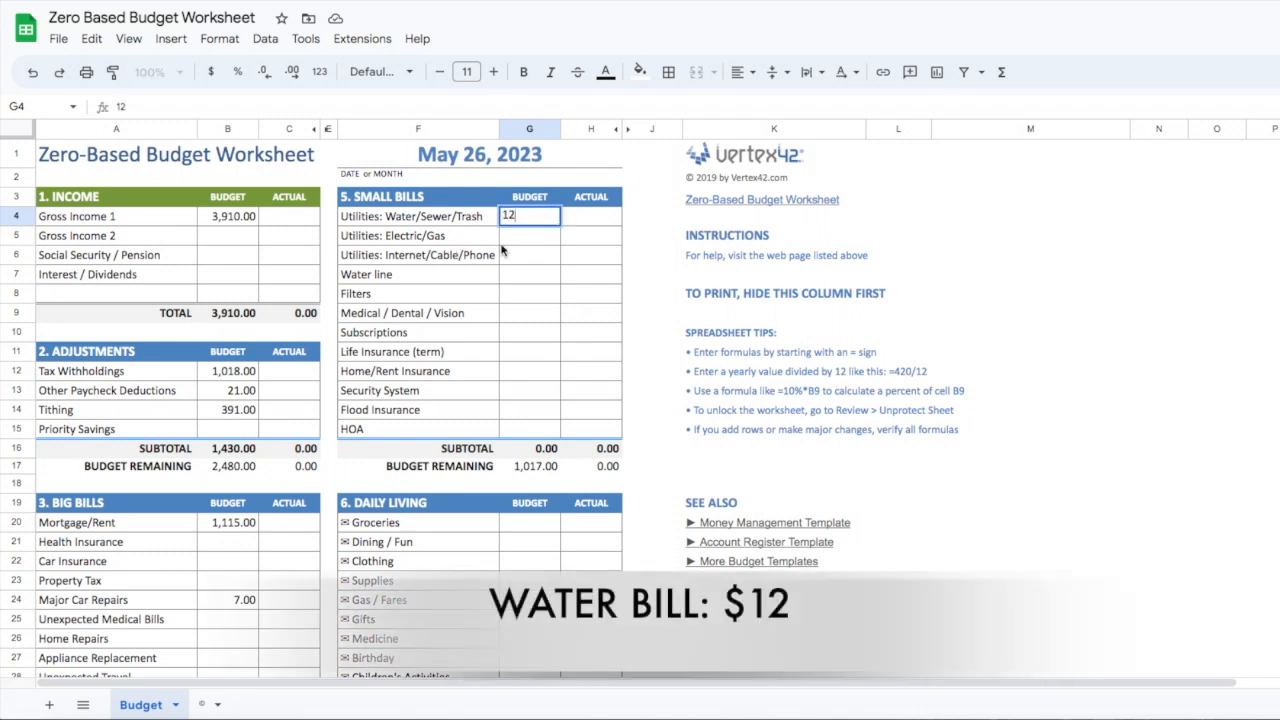
left_click(527, 241)
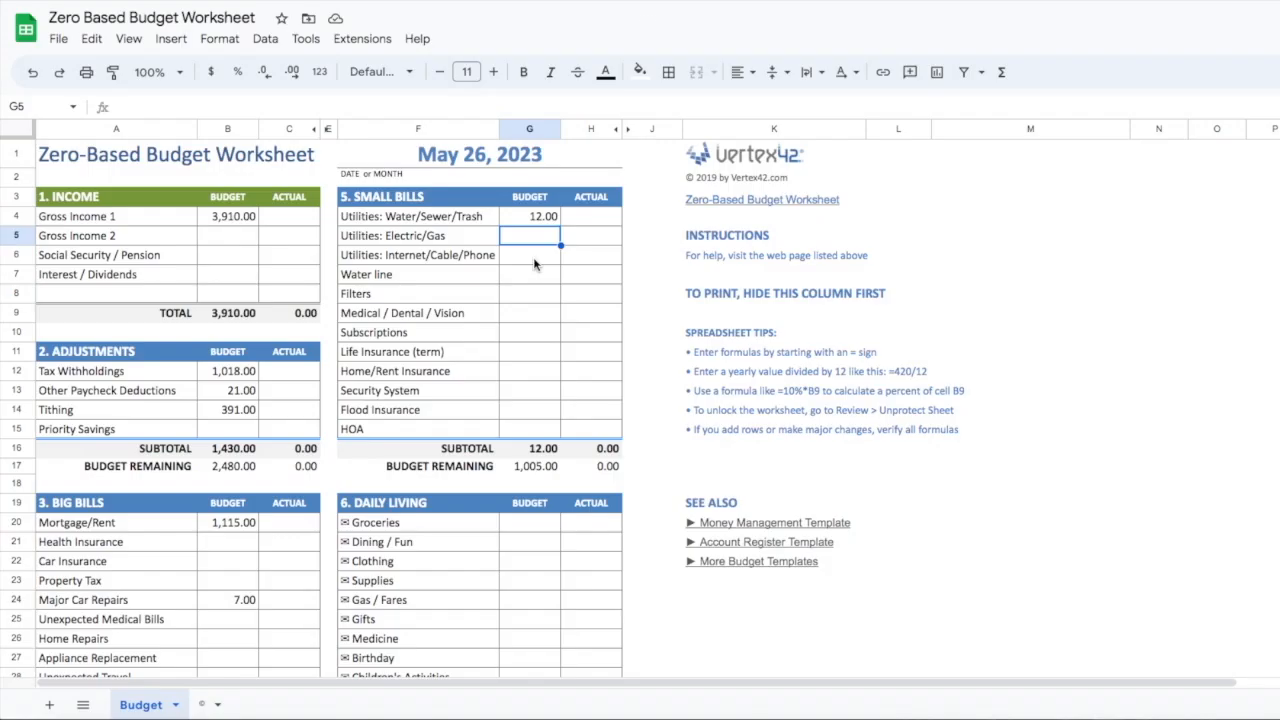
Enter 9 as the budget amount for Water line in the Small Bills section
key("Down")
key("Down")
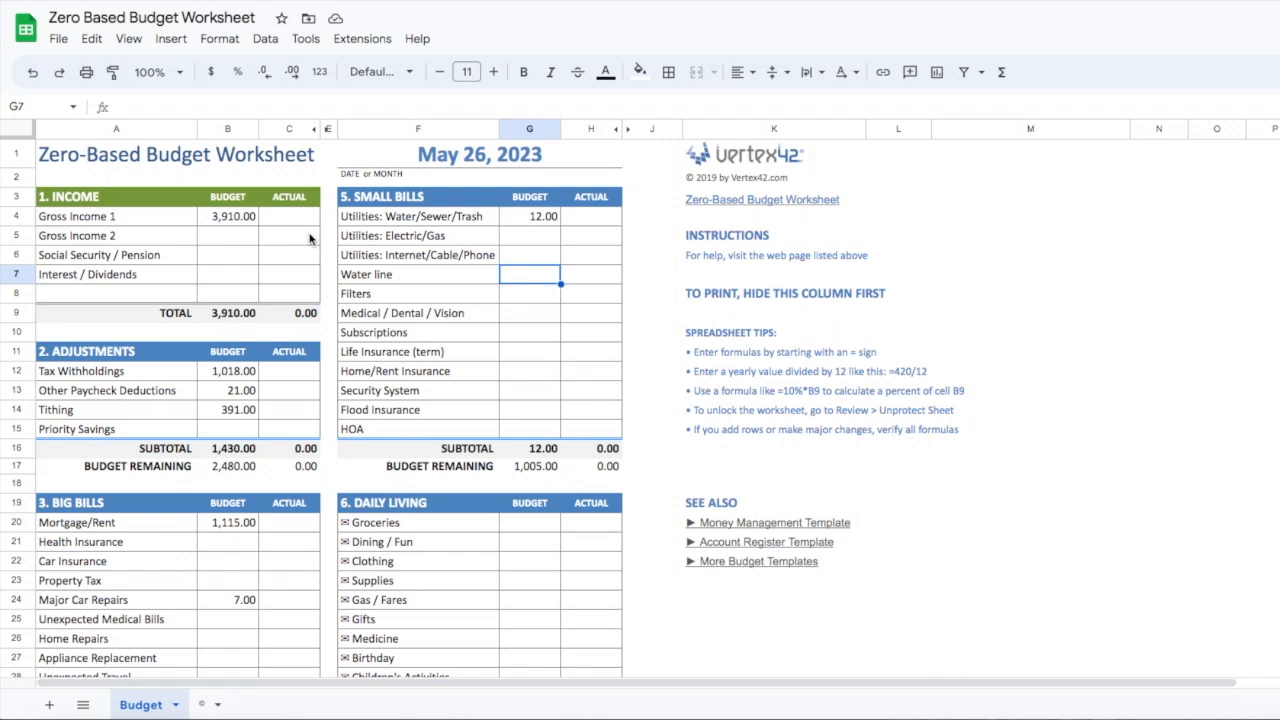
type("9")
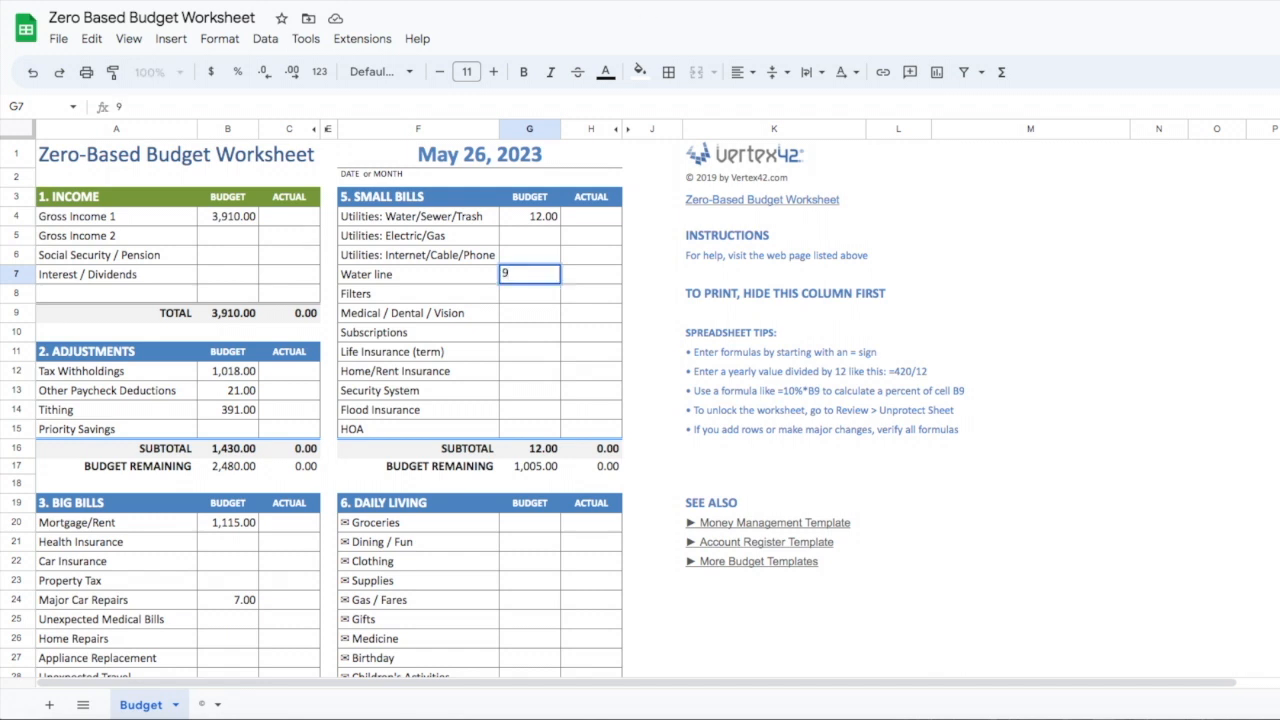
key("Return")
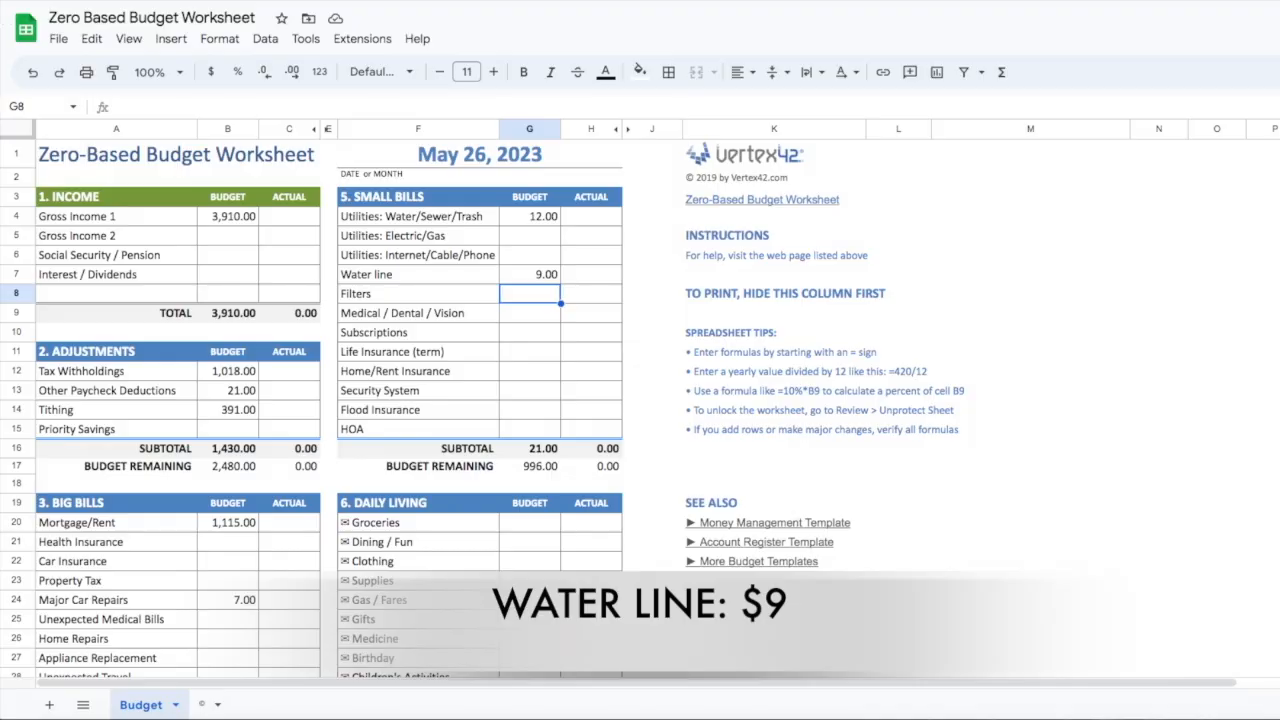
Enter 5 as the budget amount for Filters in the Small Bills section
left_click(529, 313)
left_click(529, 294)
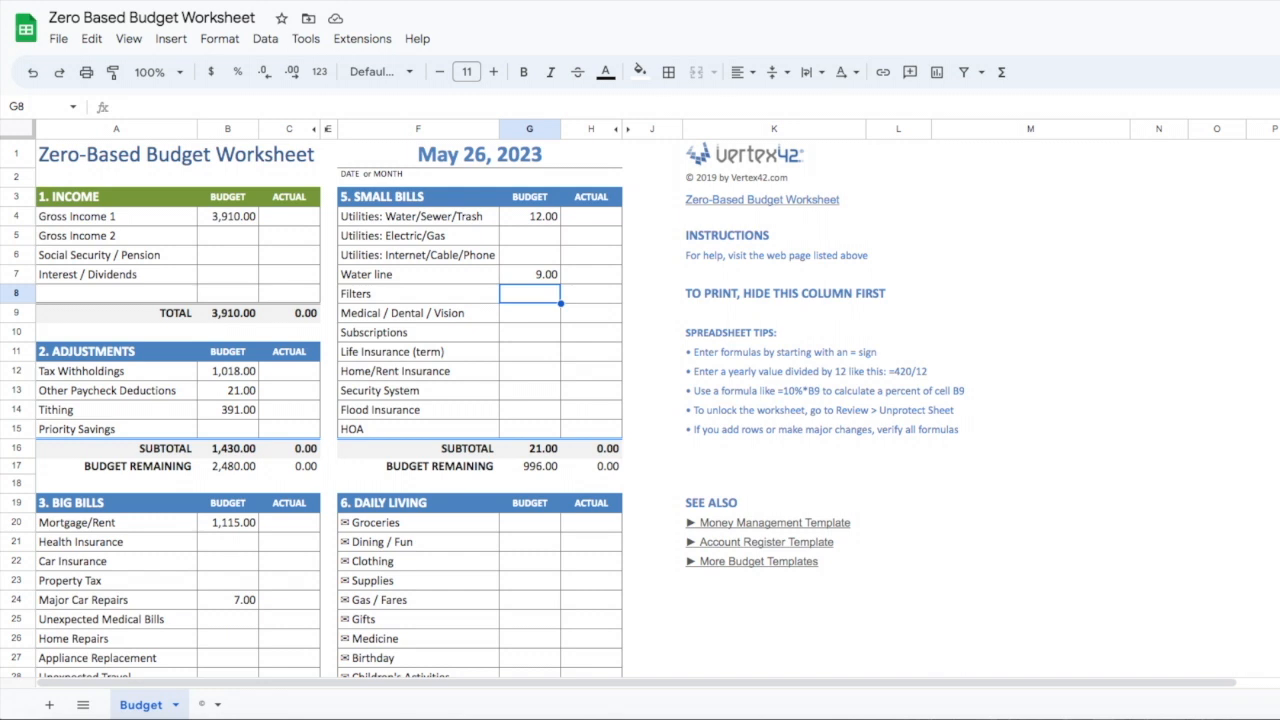
key("Down")
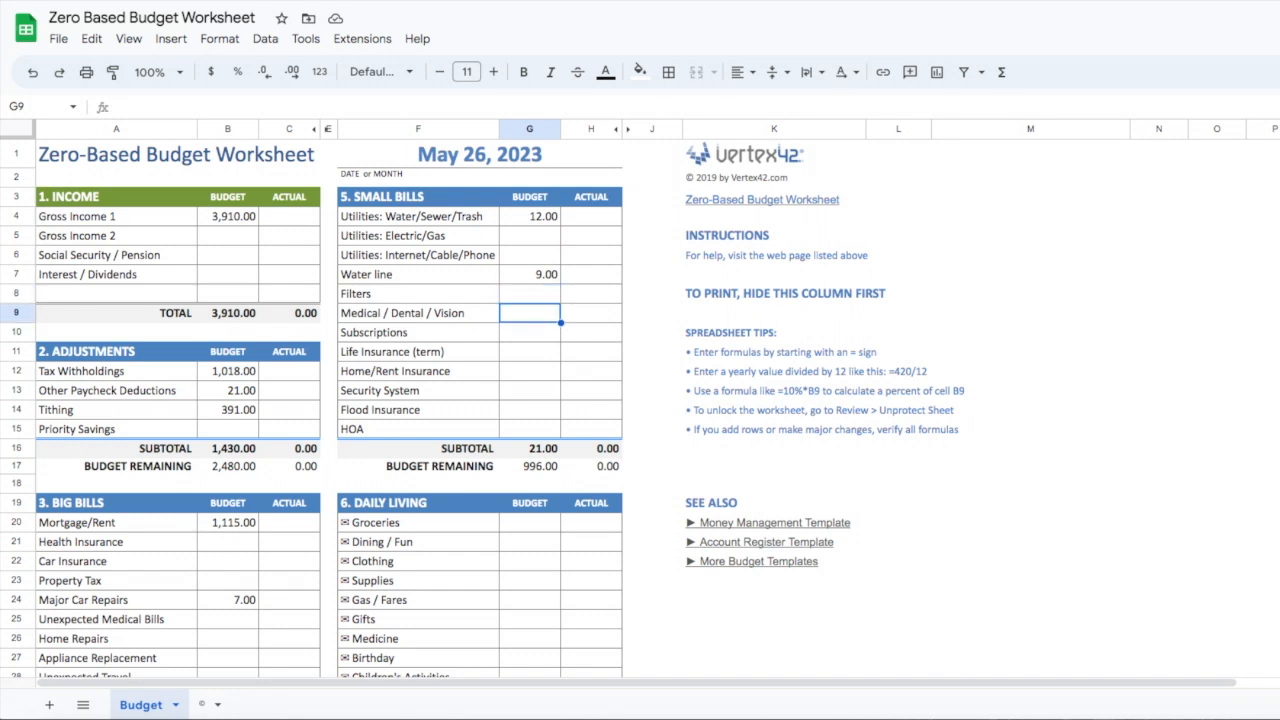
key("Up")
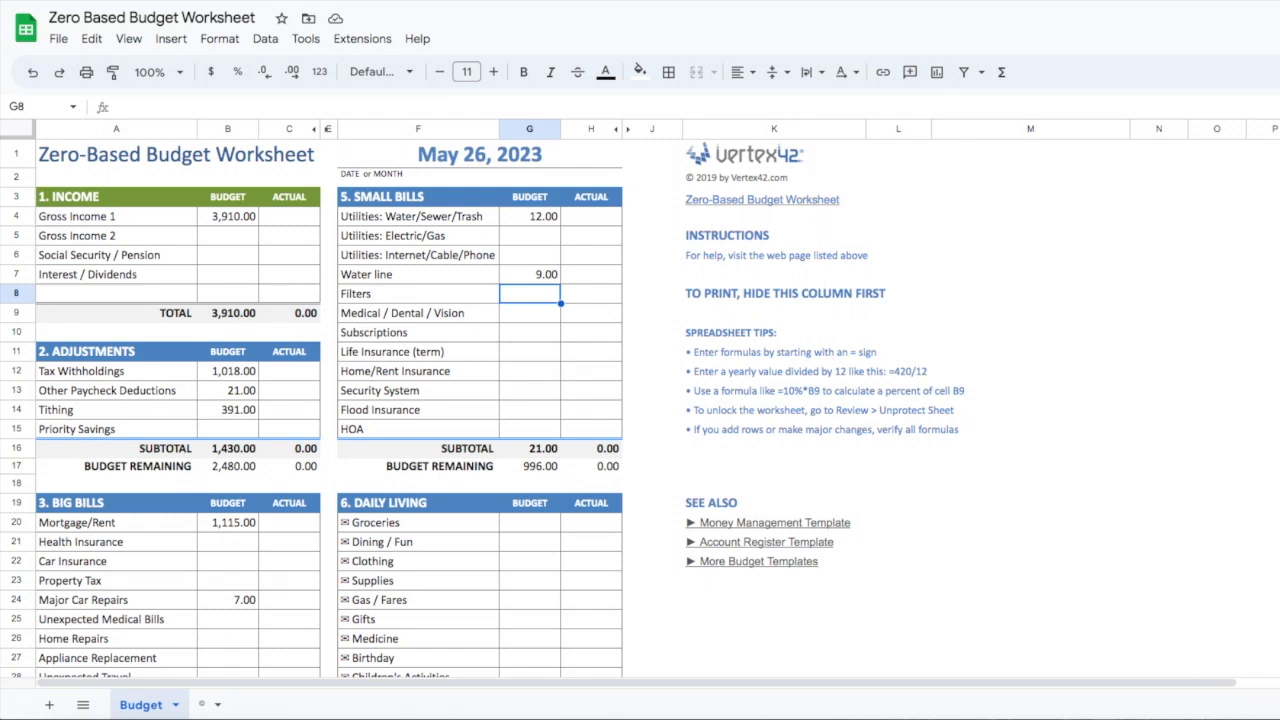
type("5")
key("Return")
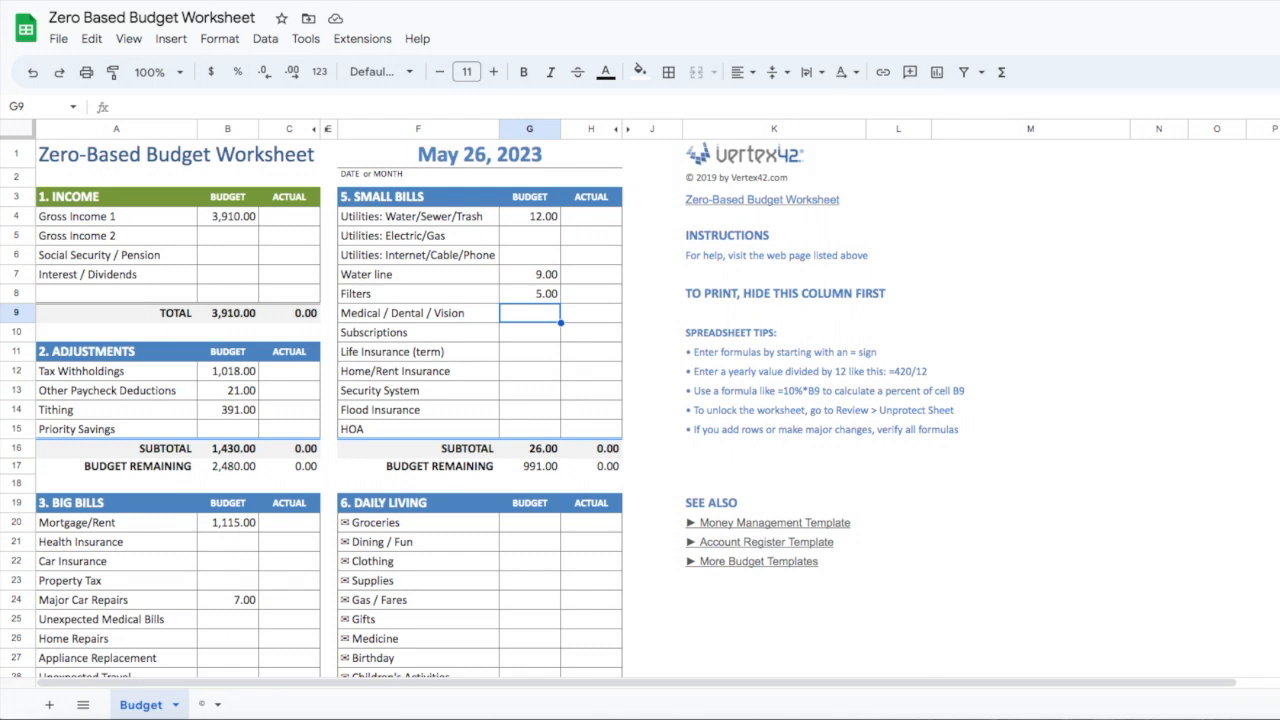
Enter 30 as the budget amount for Security System in the Small Bills section
key("Down")
key("Down")
key("Down")
key("Down")
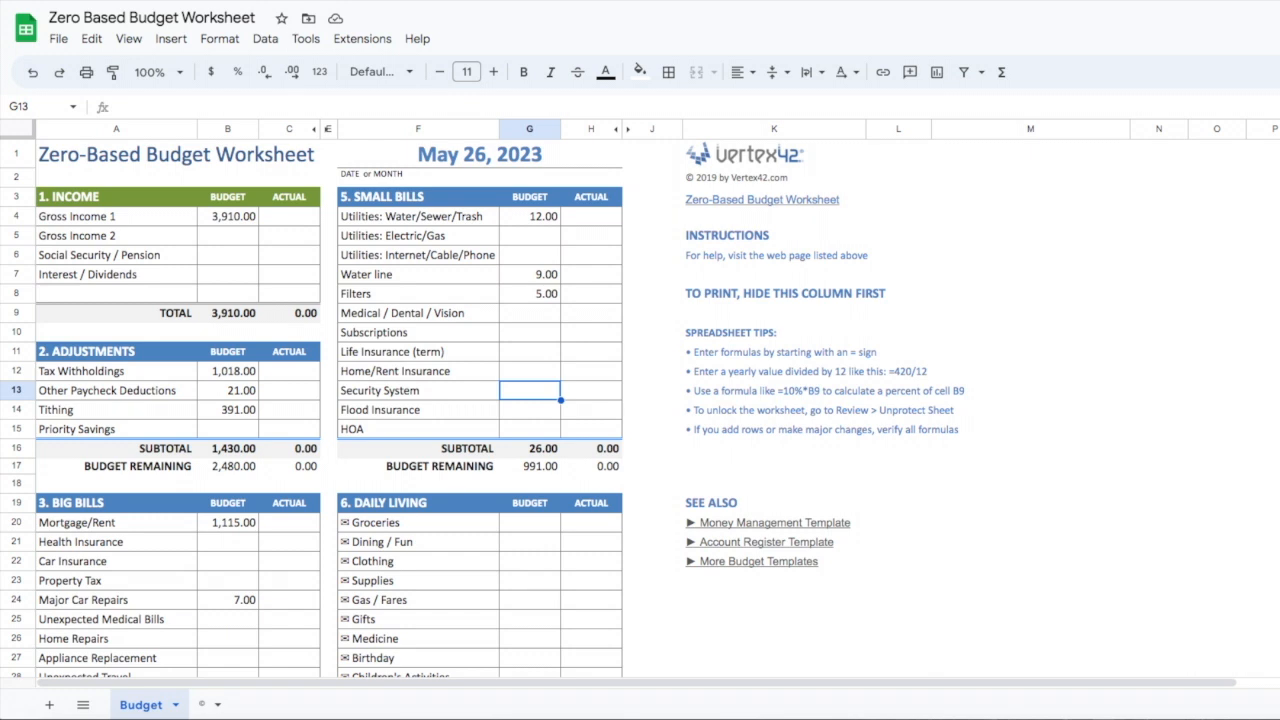
type("30")
key("Return")
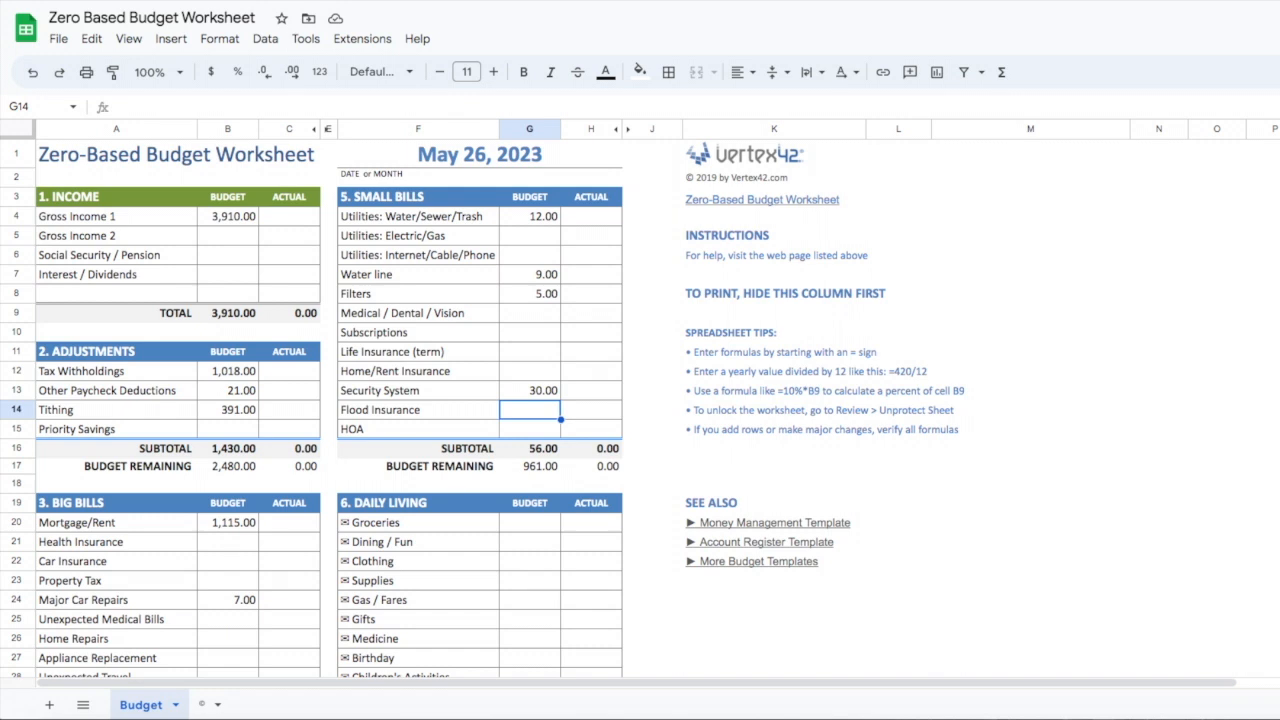
Enter budget amounts of 9 for Flood Insurance and 25 for HOA in the Small Bills section
type("9")
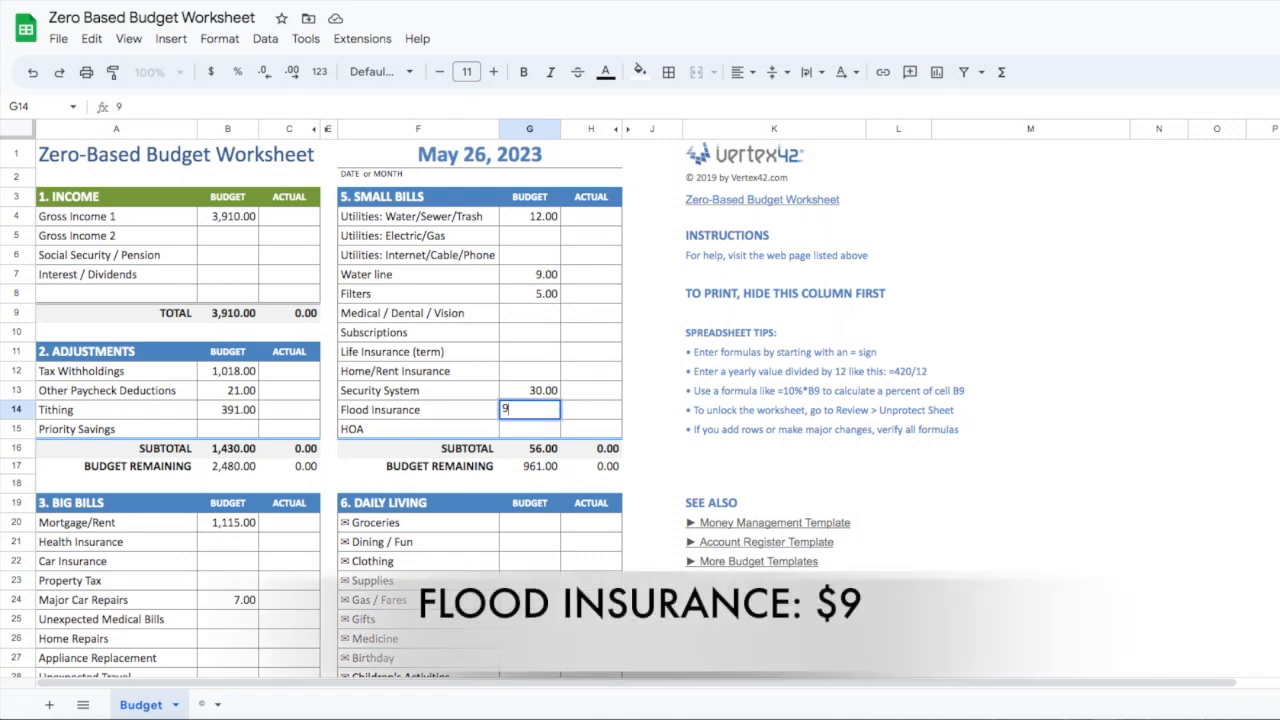
key("Return")
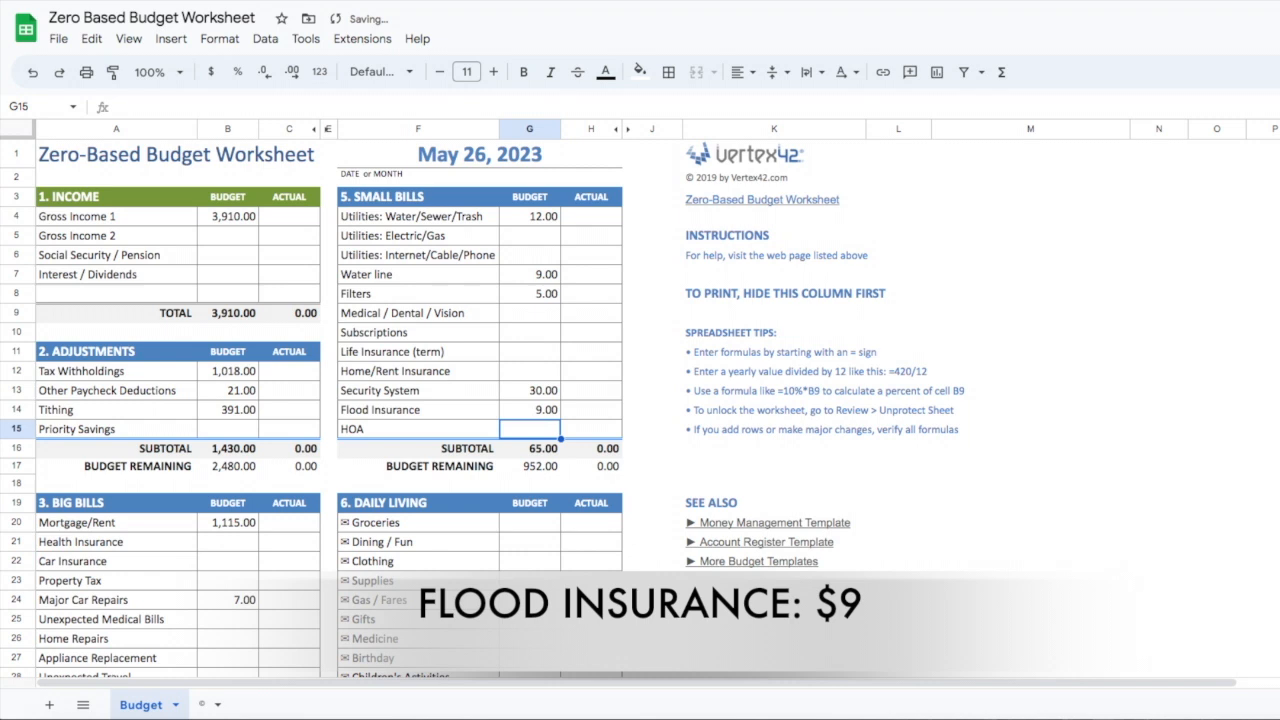
type("25")
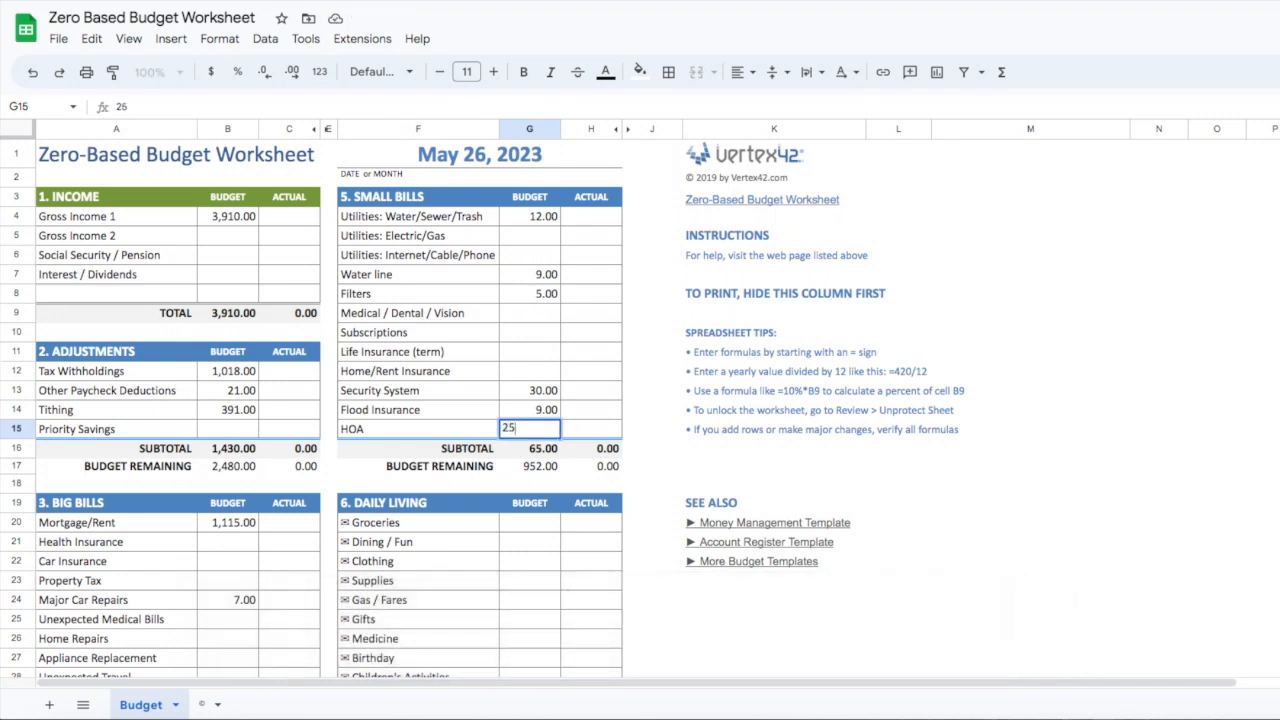
key("Return")
Enter budget amounts of 150 for Groceries and 25 for Dining / Fun in the Daily Living section
key("Down")
key("Down")
key("Down")
key("Down")
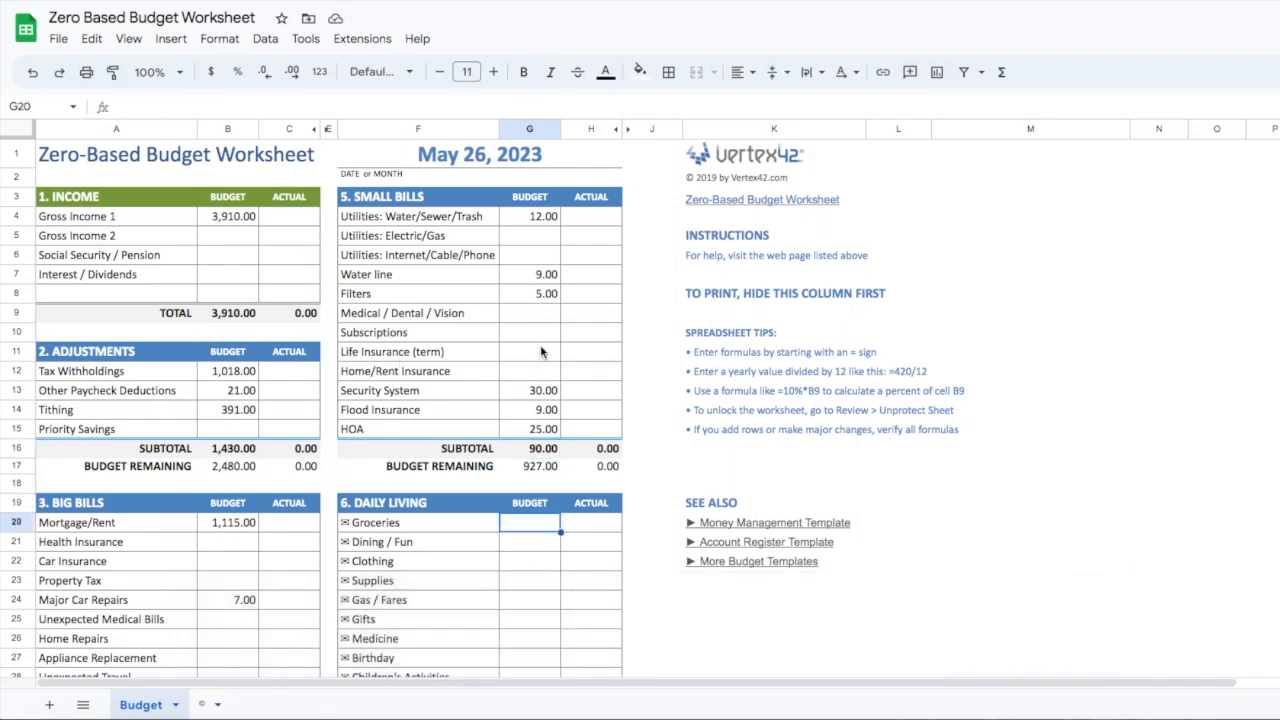
left_click(575, 352)
scroll(574, 352, "down", 5)
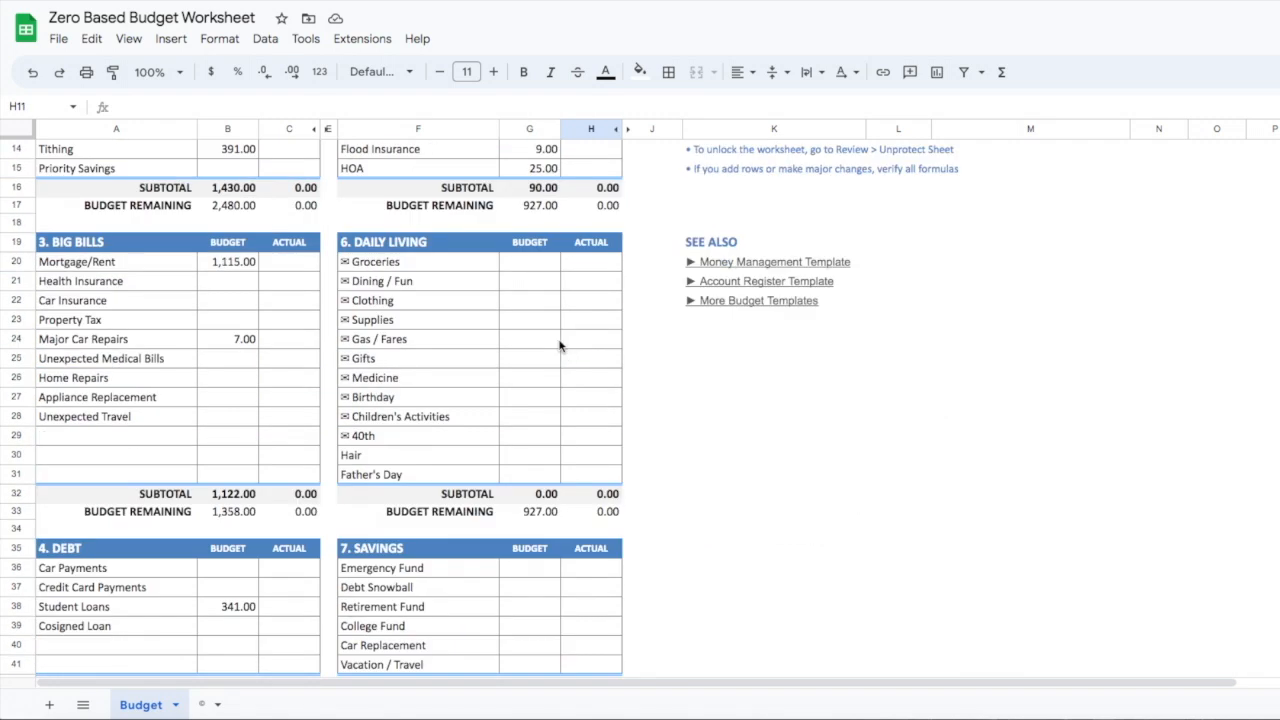
left_click(531, 268)
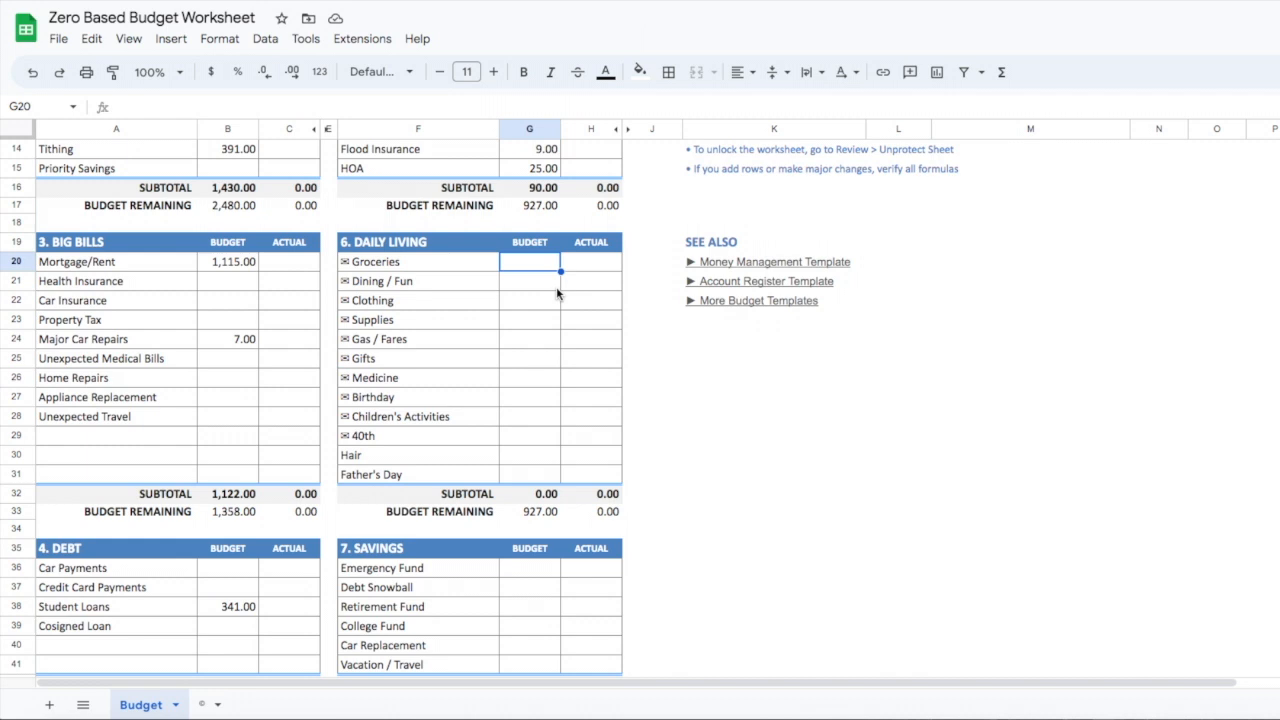
type("150")
key("Return")
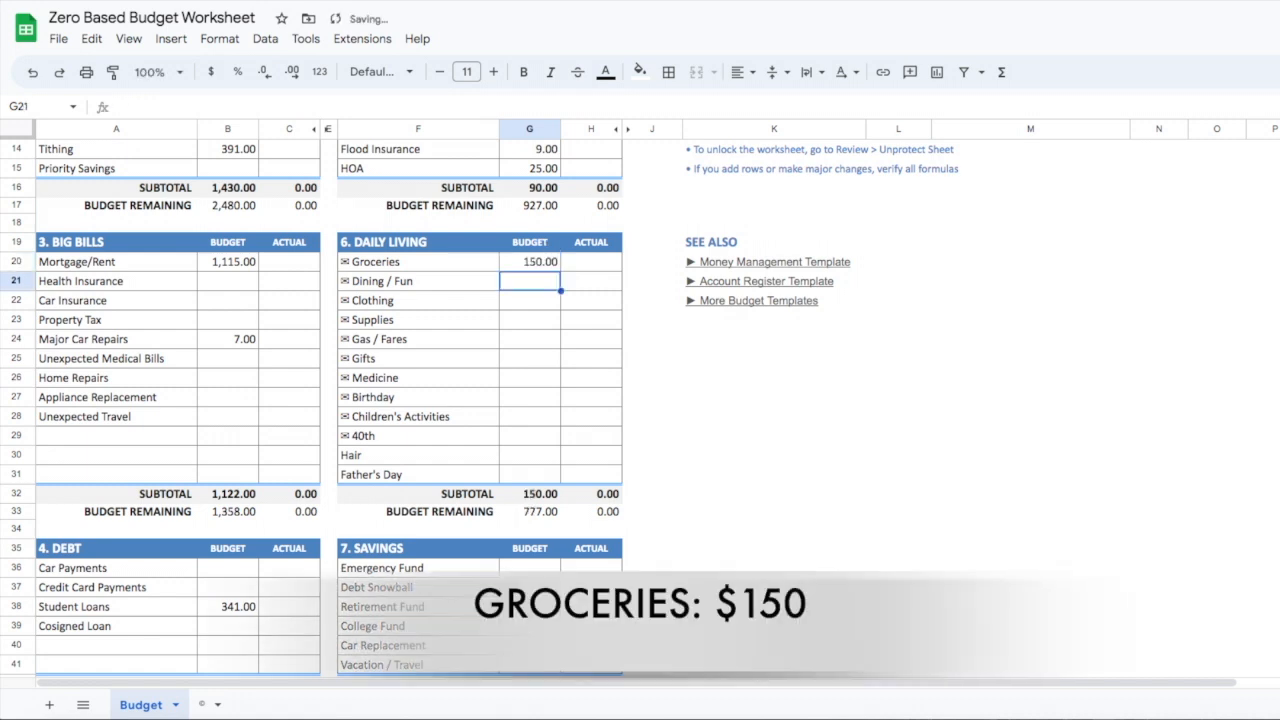
type("25")
key("Return")
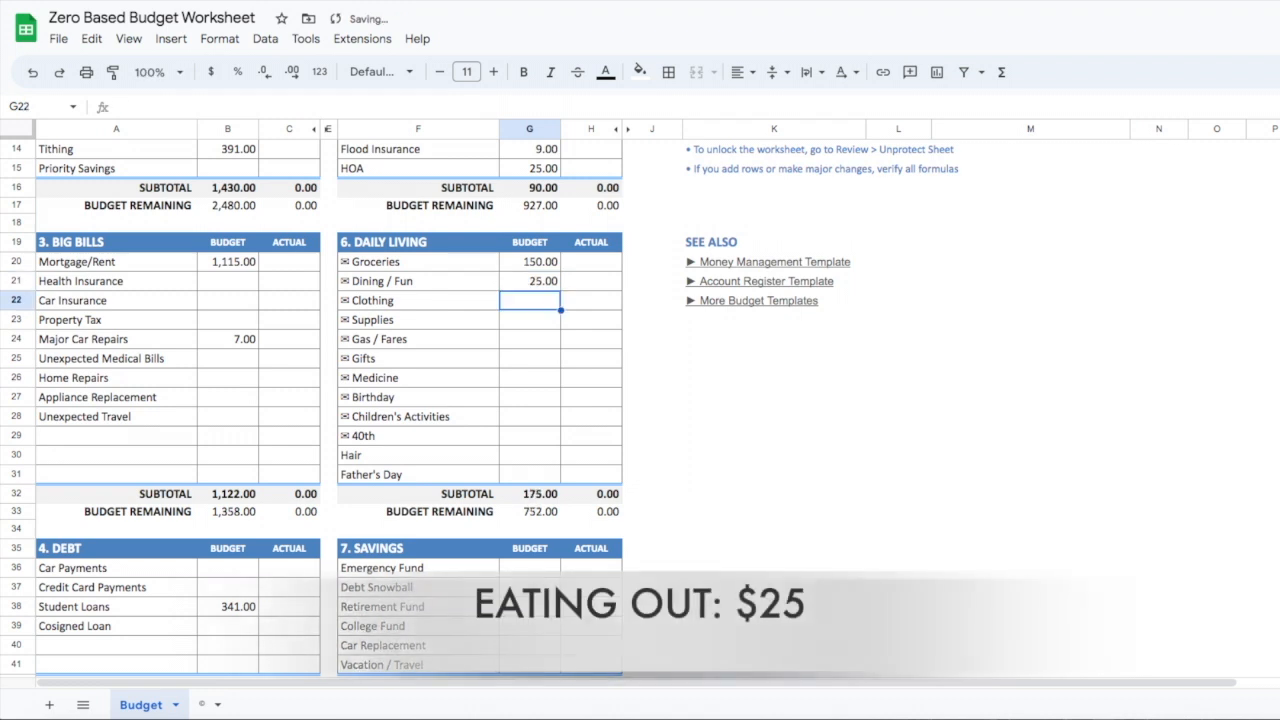
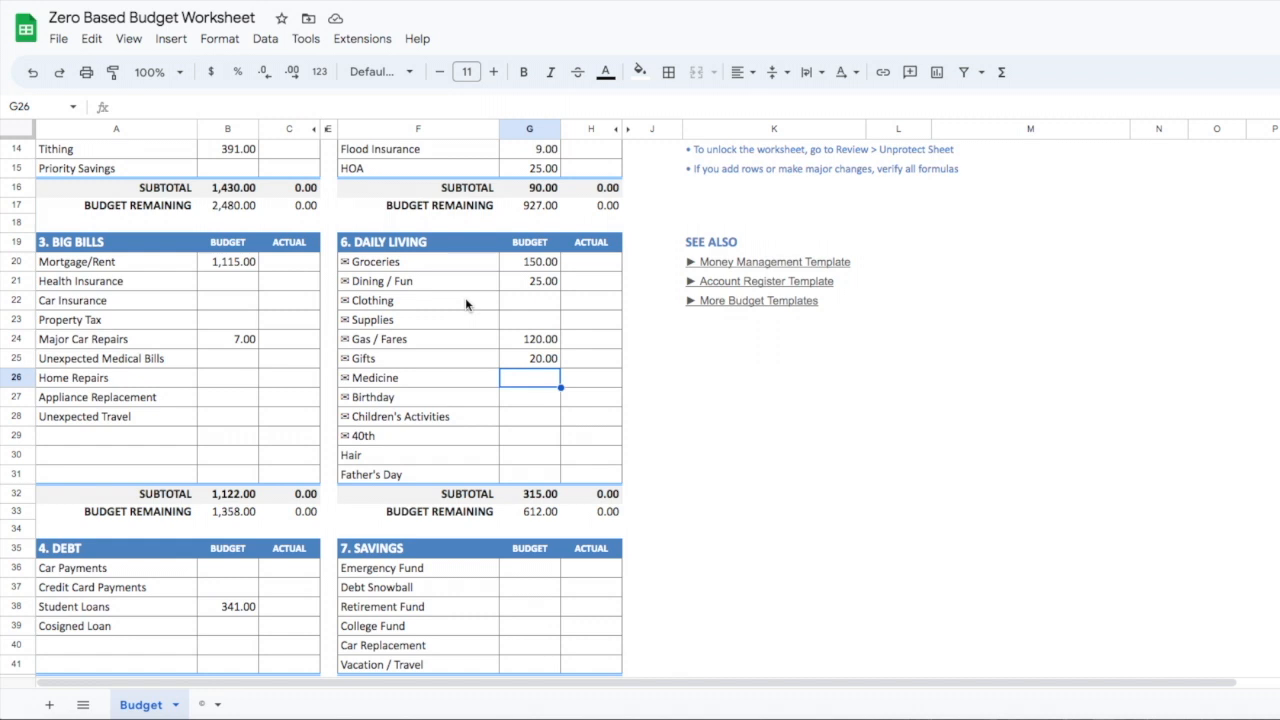
Enter budget amounts of 10 for Birthday and 15 for Children's Activities in the Daily Living section
key("Down")
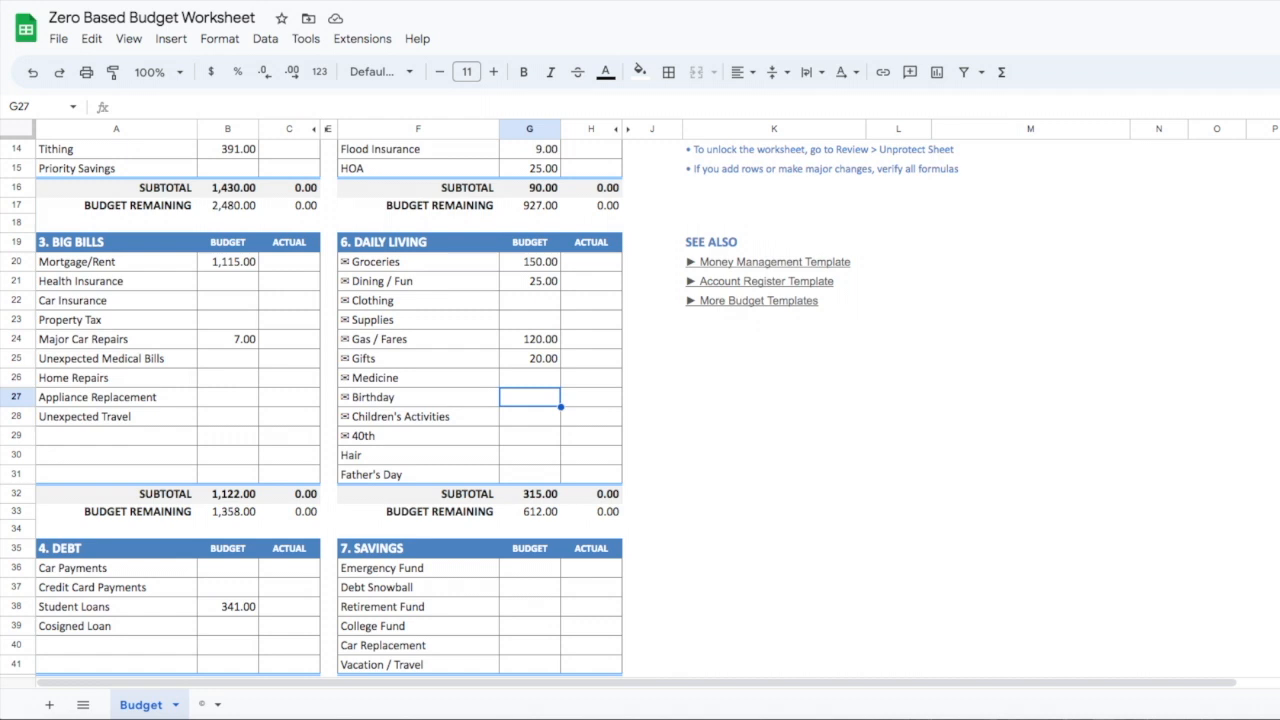
type("10")
key("Return")
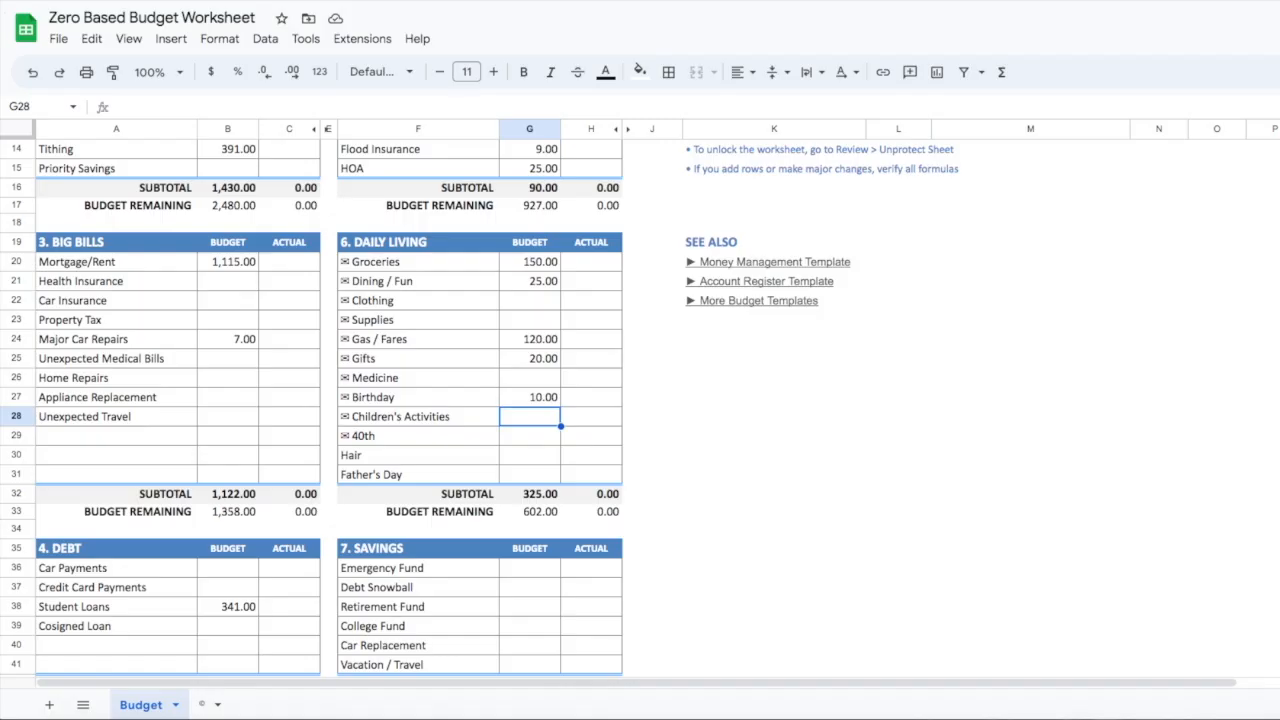
type("15")
key("Return")
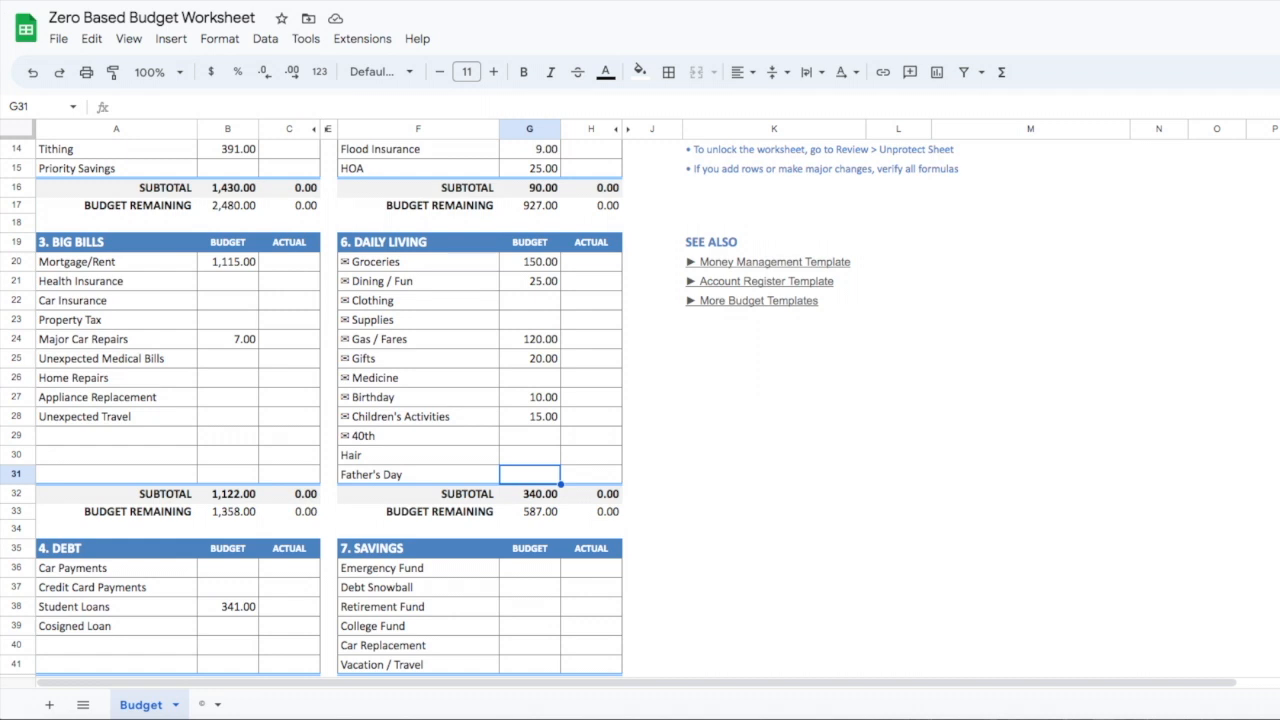
Enter 15 as the budget amount for Emergency Fund in the Savings section
key("Down")
key("Down")
key("Down")
key("Down")
key("Down")
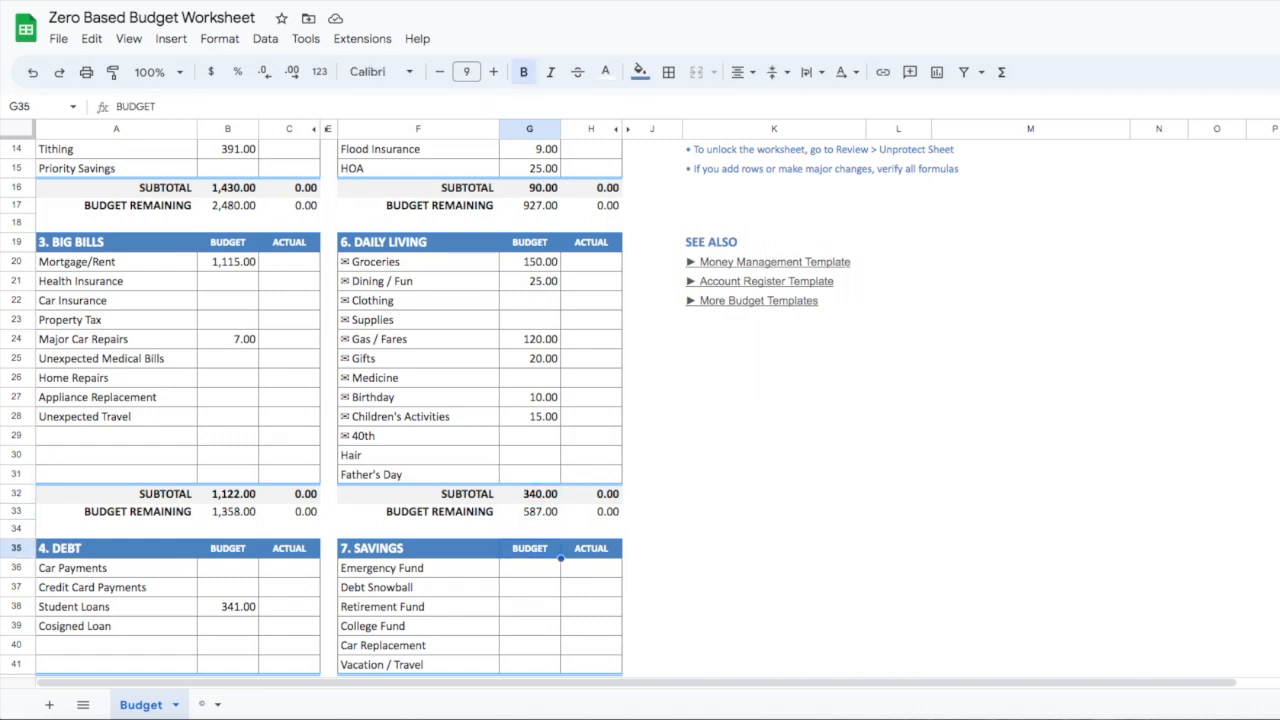
key("Down")
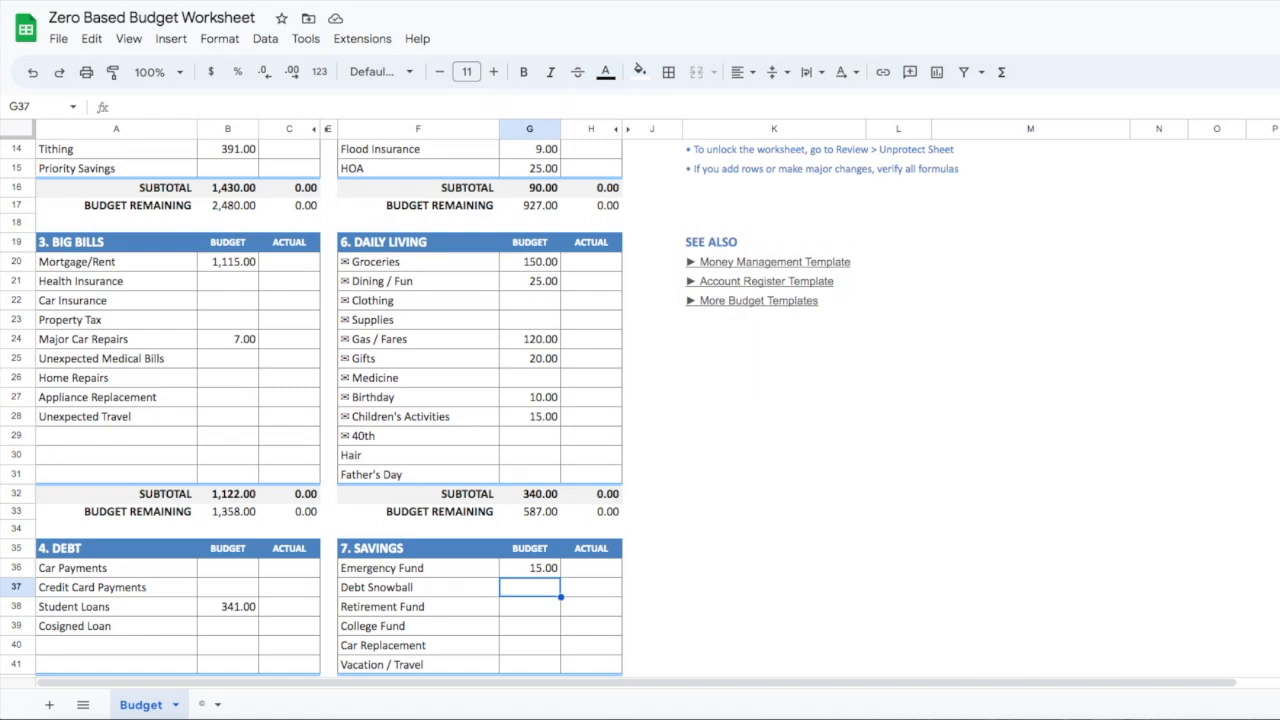
Enter 235 as the budget amount for Retirement Fund in the Savings section, leaving Debt Snowball empty
key("Down")
key("Down")
key("Down")
key("Down")
key("Down")
key("Down")
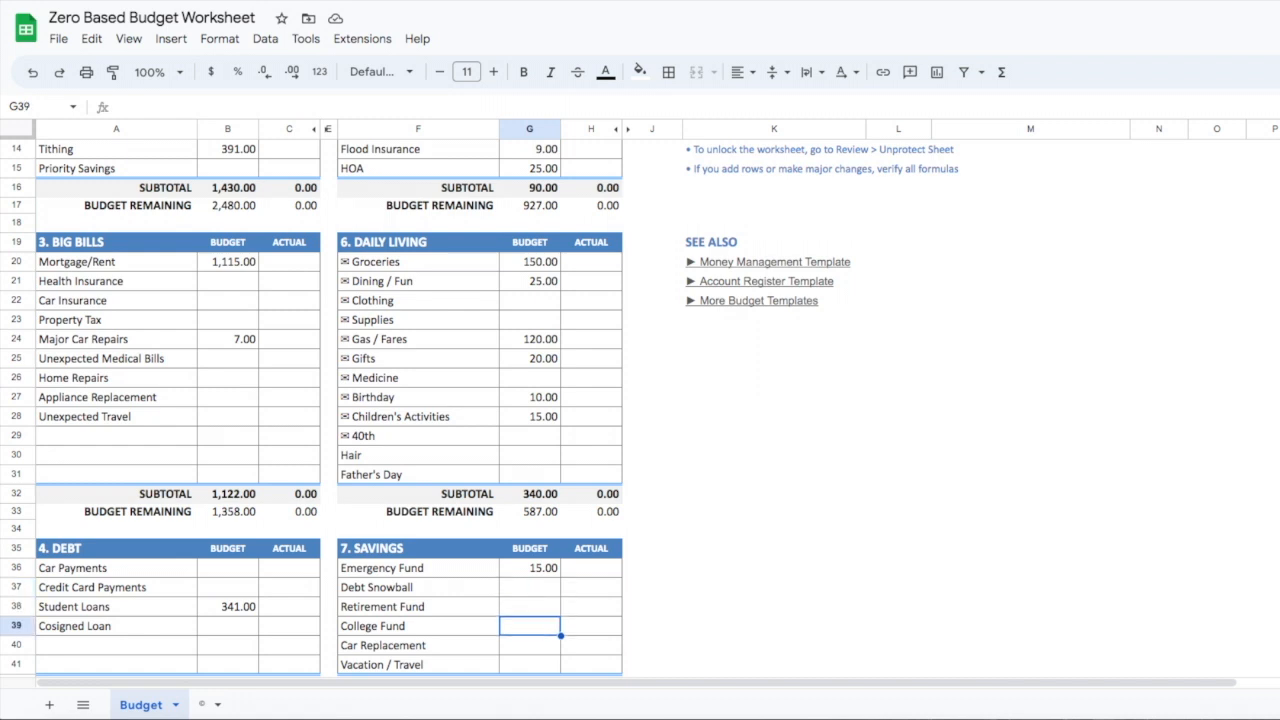
key("Up")
key("Up")
key("Up")
key("Up")
key("Up")
key("Up")
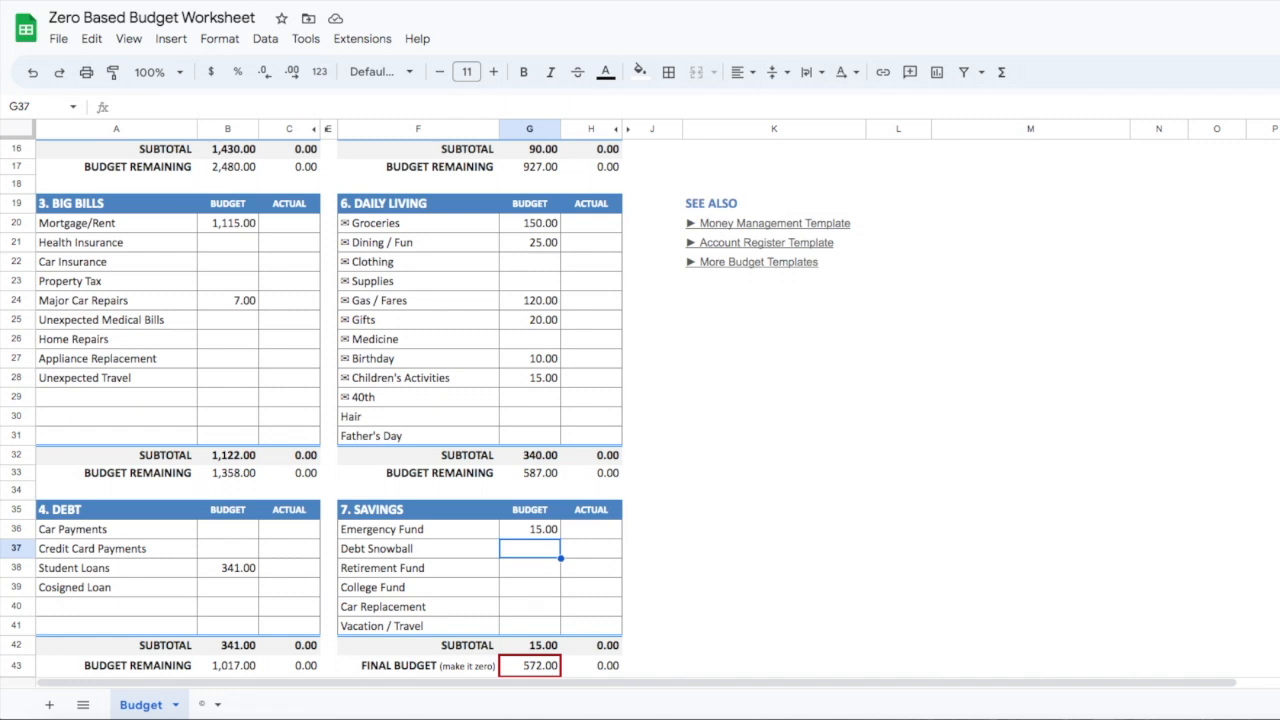
key("Down")
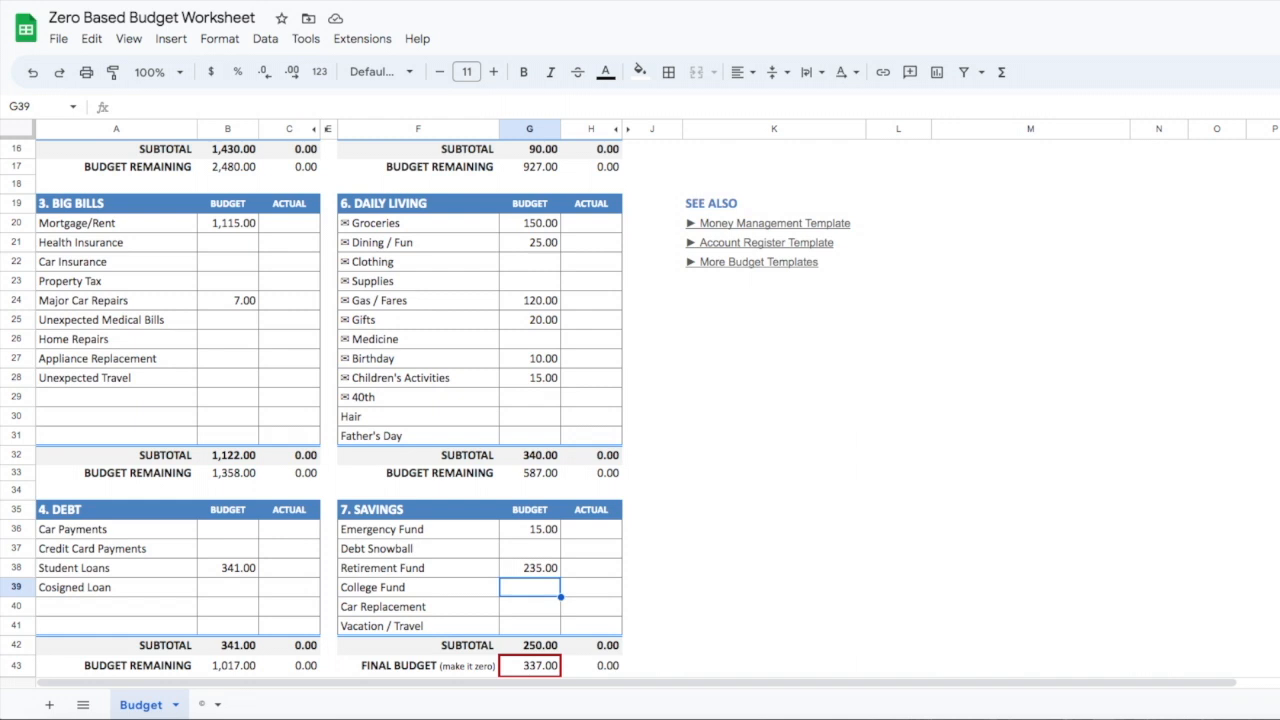
Enter budget amounts of 110 for College Fund and 66 for Vacation / Travel in the Savings section
type("11")
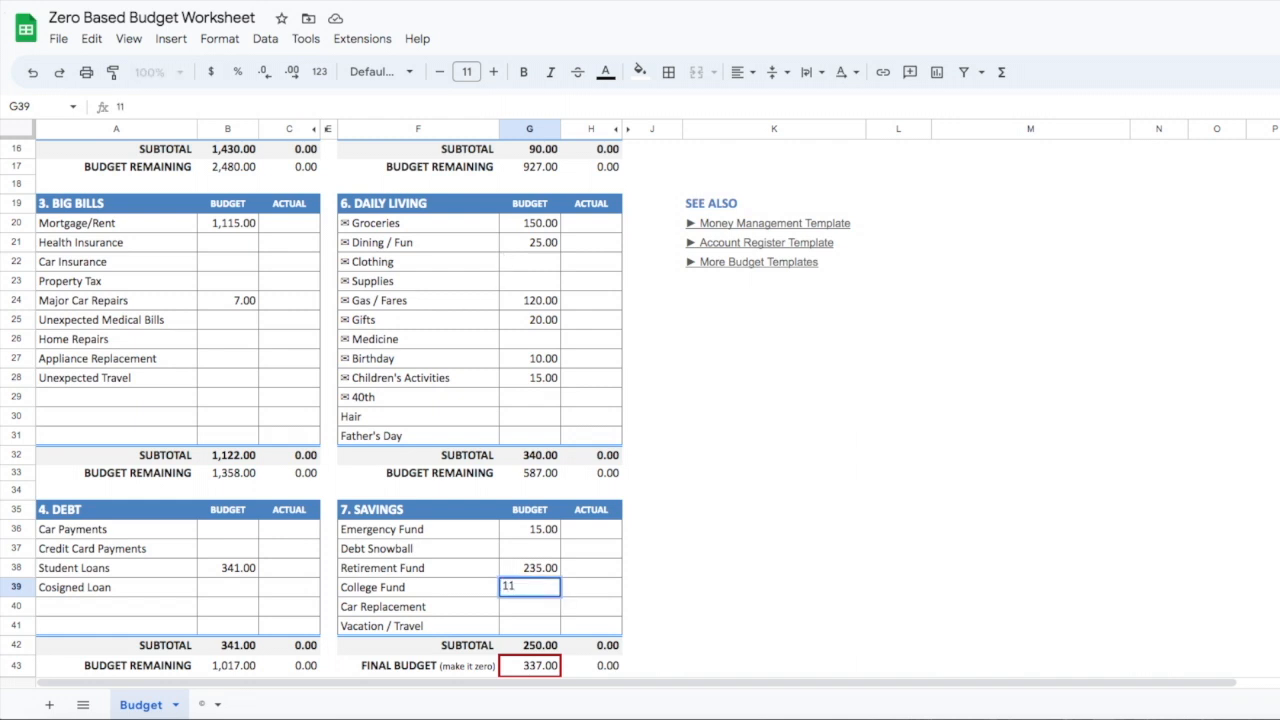
type("0")
key("Return")
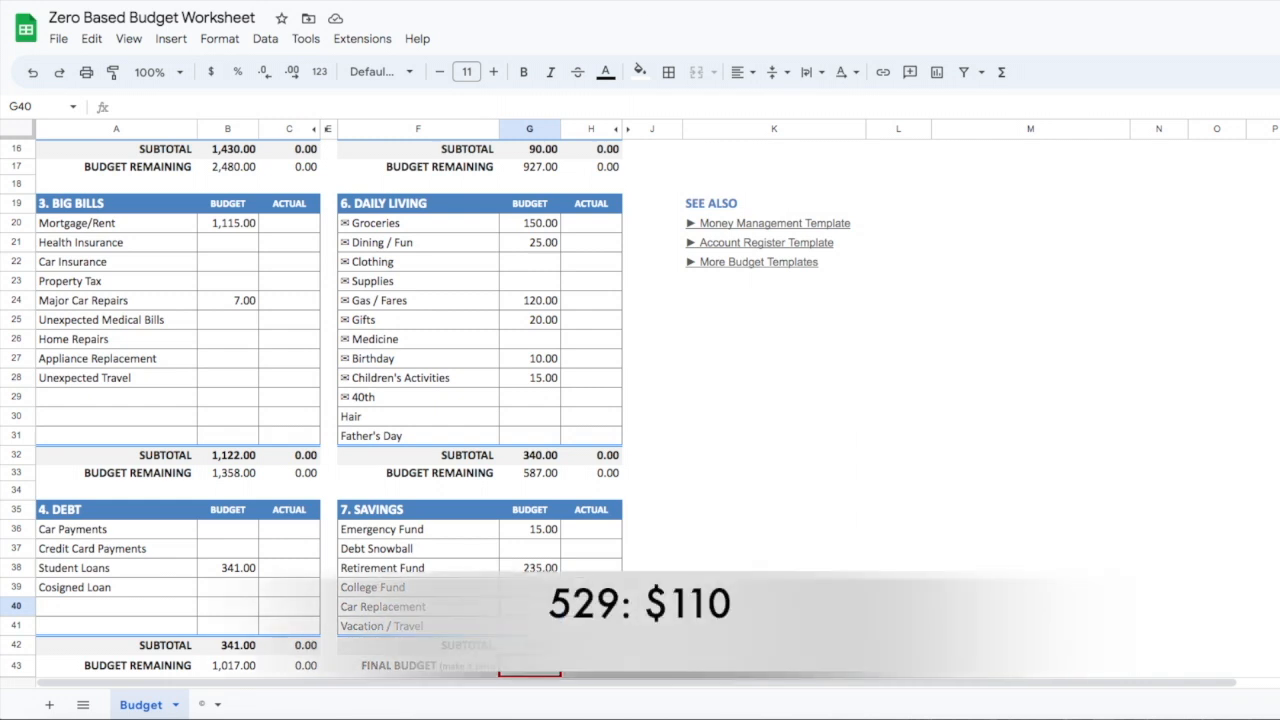
left_click(530, 626)
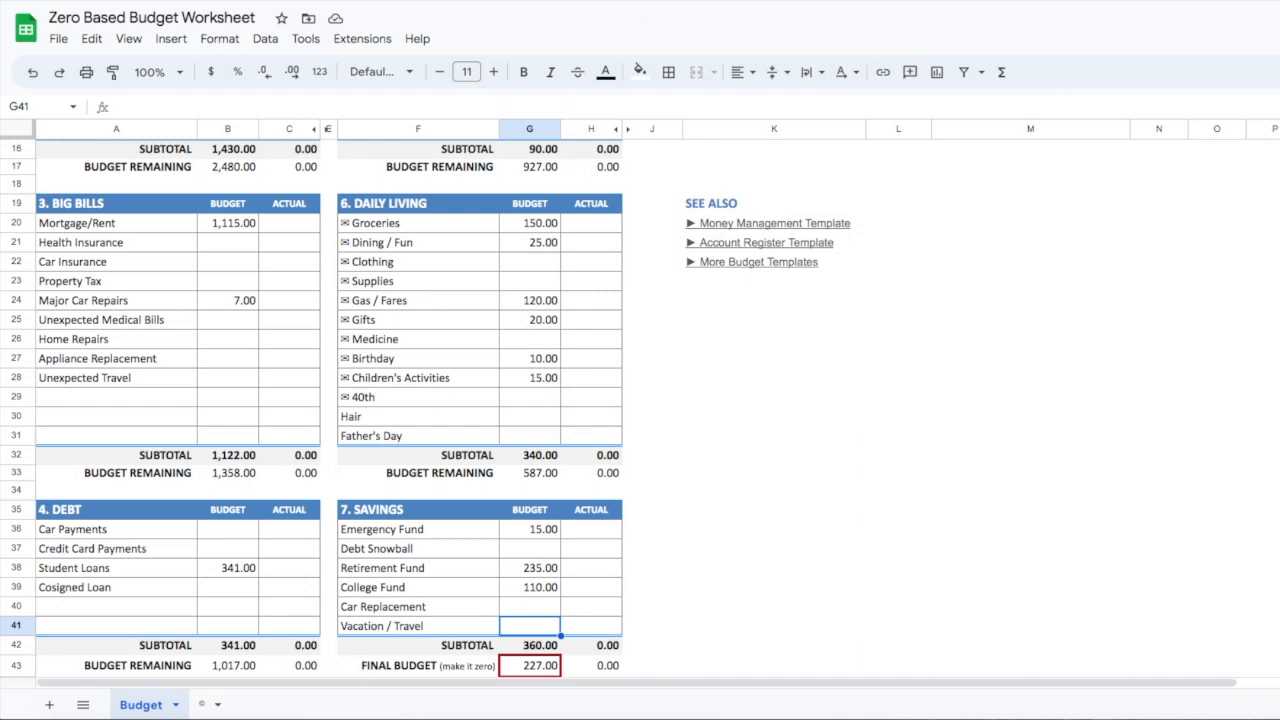
type("66")
key("Up")
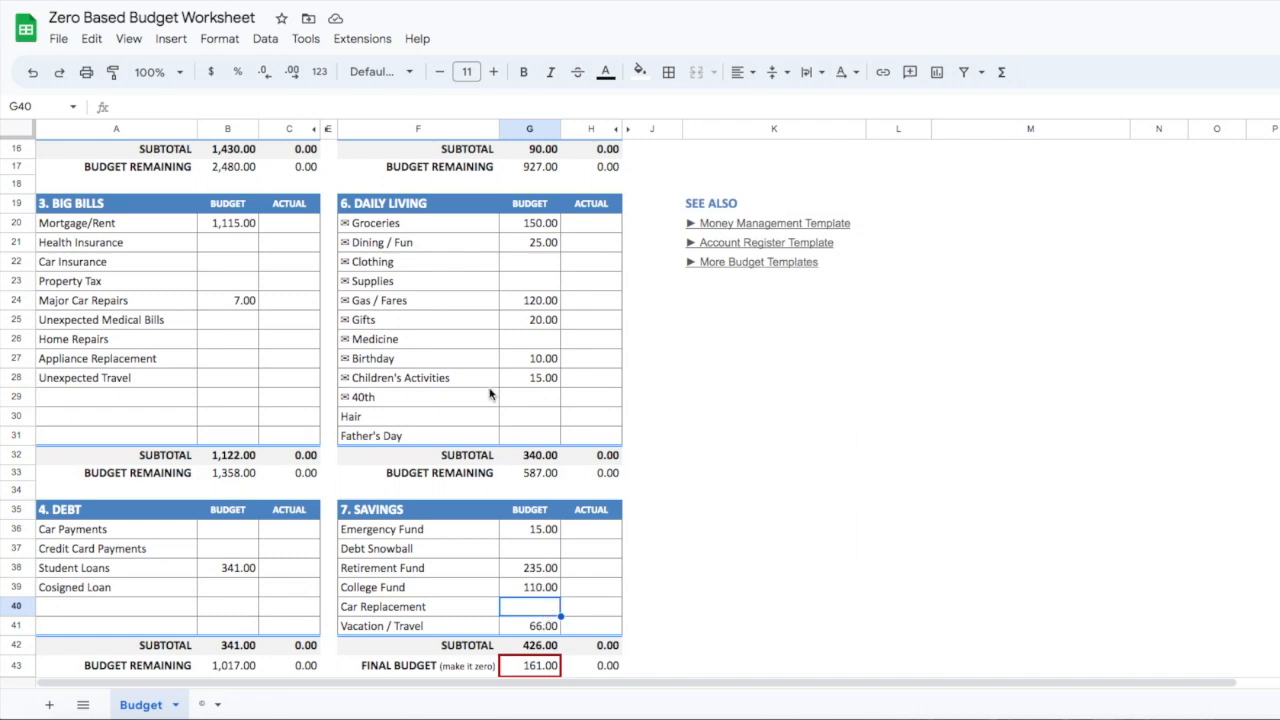
Review the budget amounts in all seven sections and the Final Budget figure to check what is still unallocated
scroll(490, 397, "up", 1)
scroll(490, 397, "down", 1)
scroll(490, 397, "down", 5)
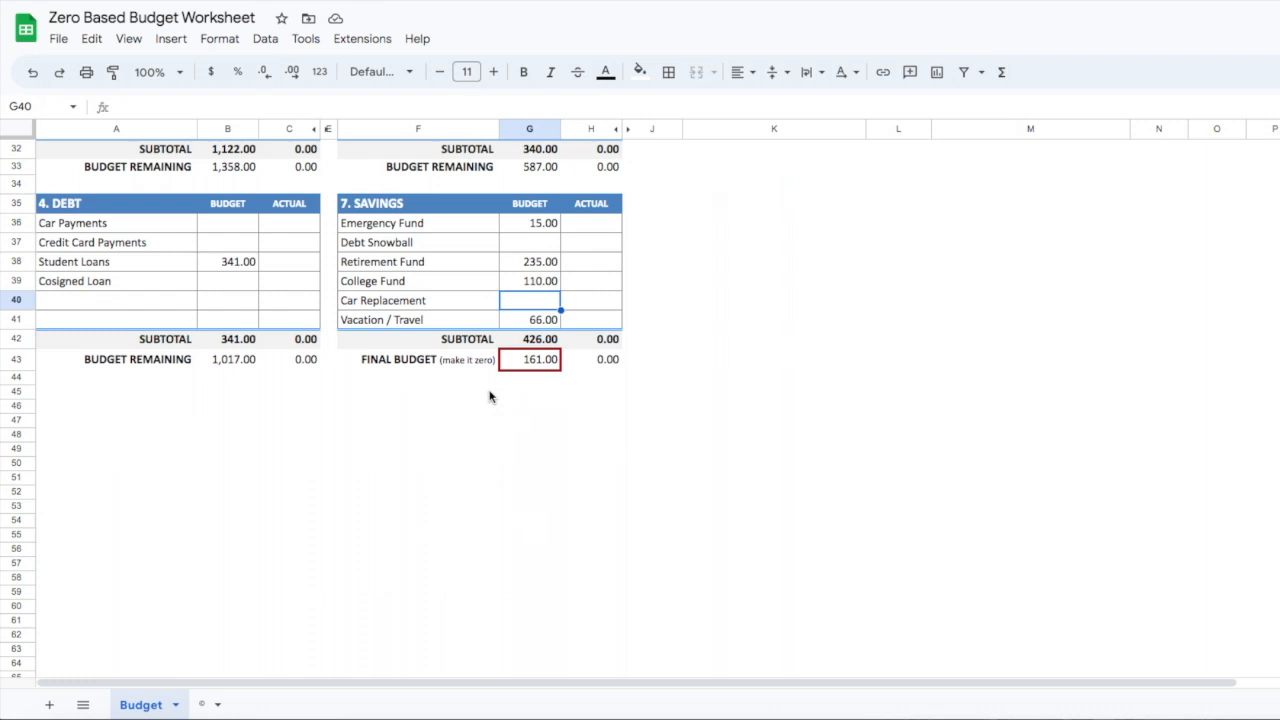
scroll(490, 397, "up", 4)
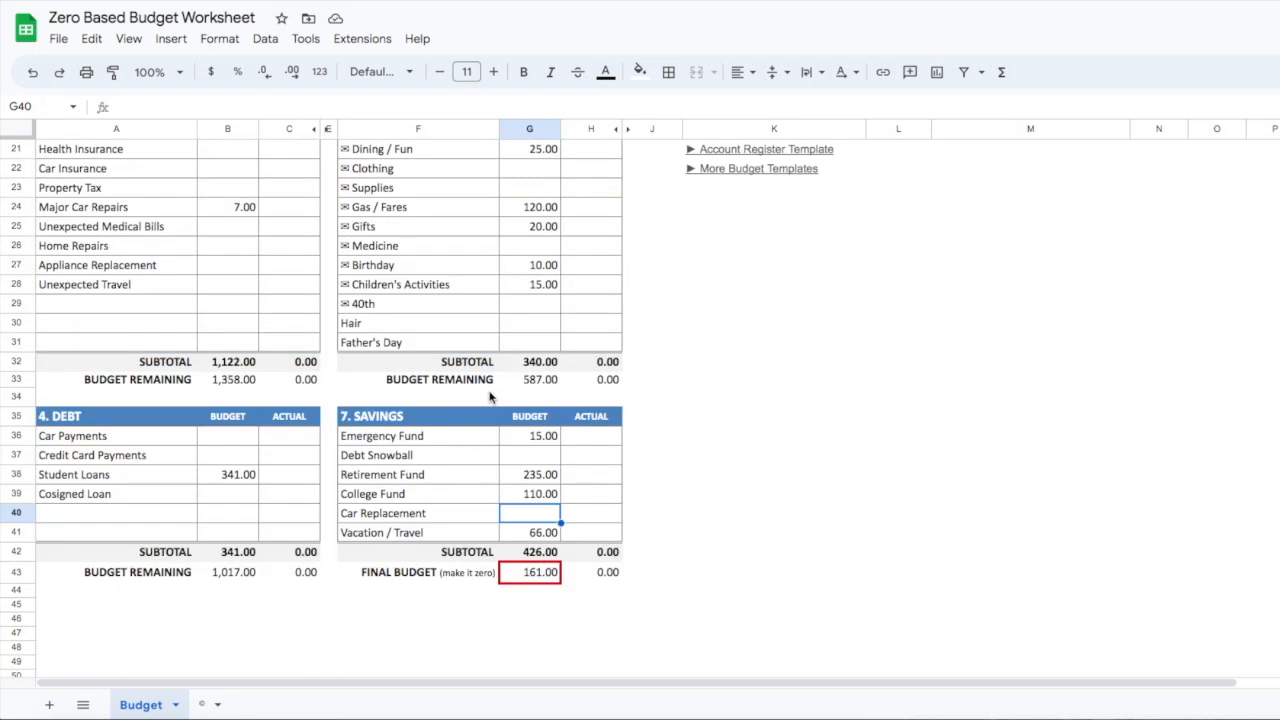
scroll(490, 397, "up", 2)
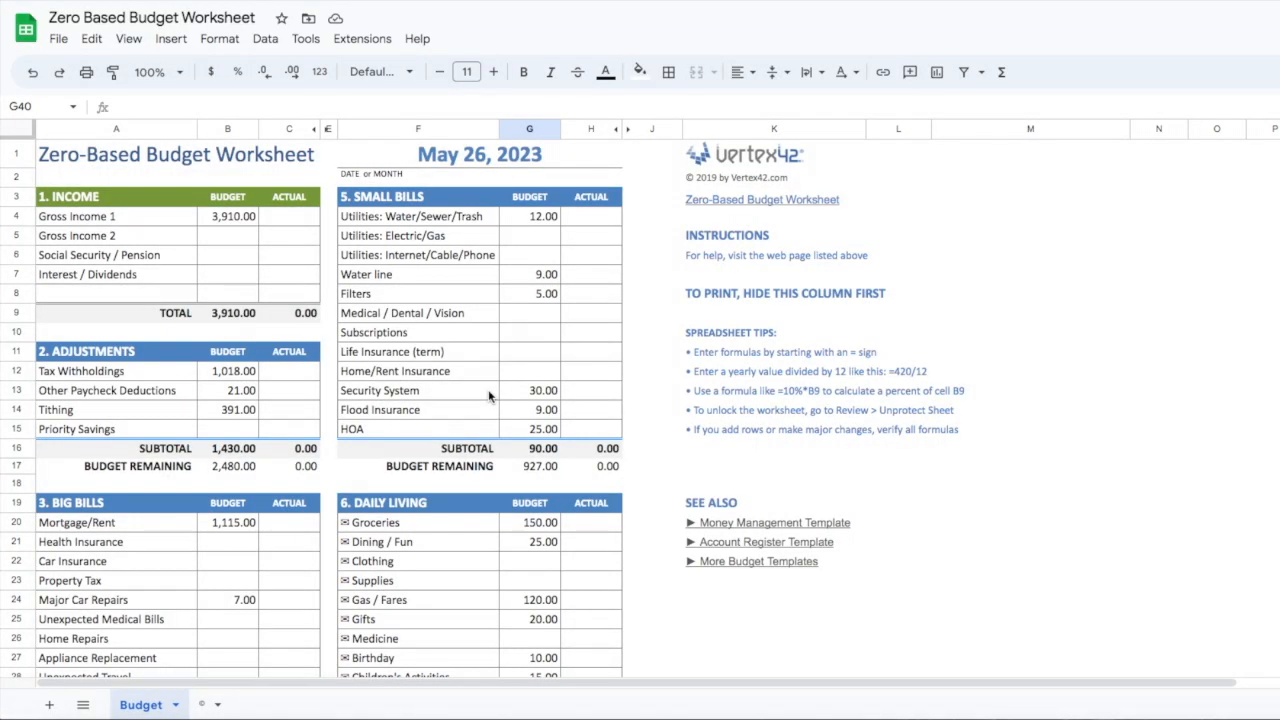
scroll(489, 396, "down", 1)
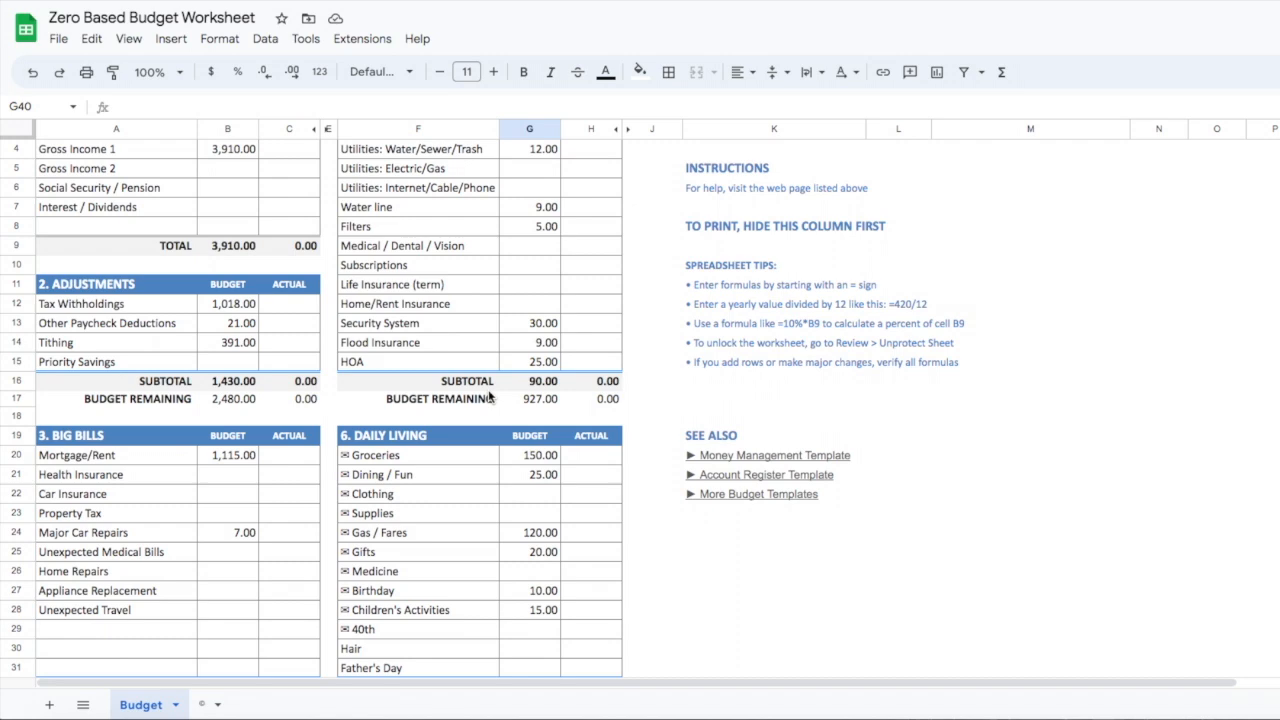
scroll(489, 396, "down", 1)
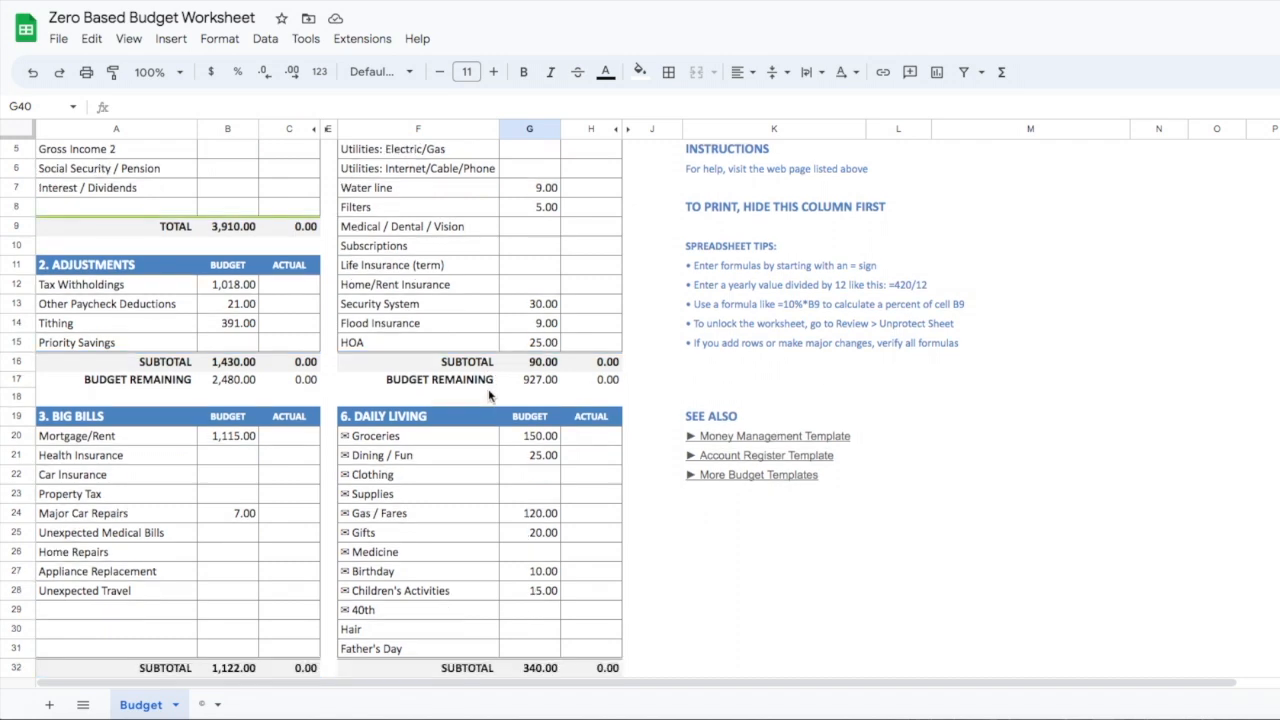
scroll(487, 396, "down", 5)
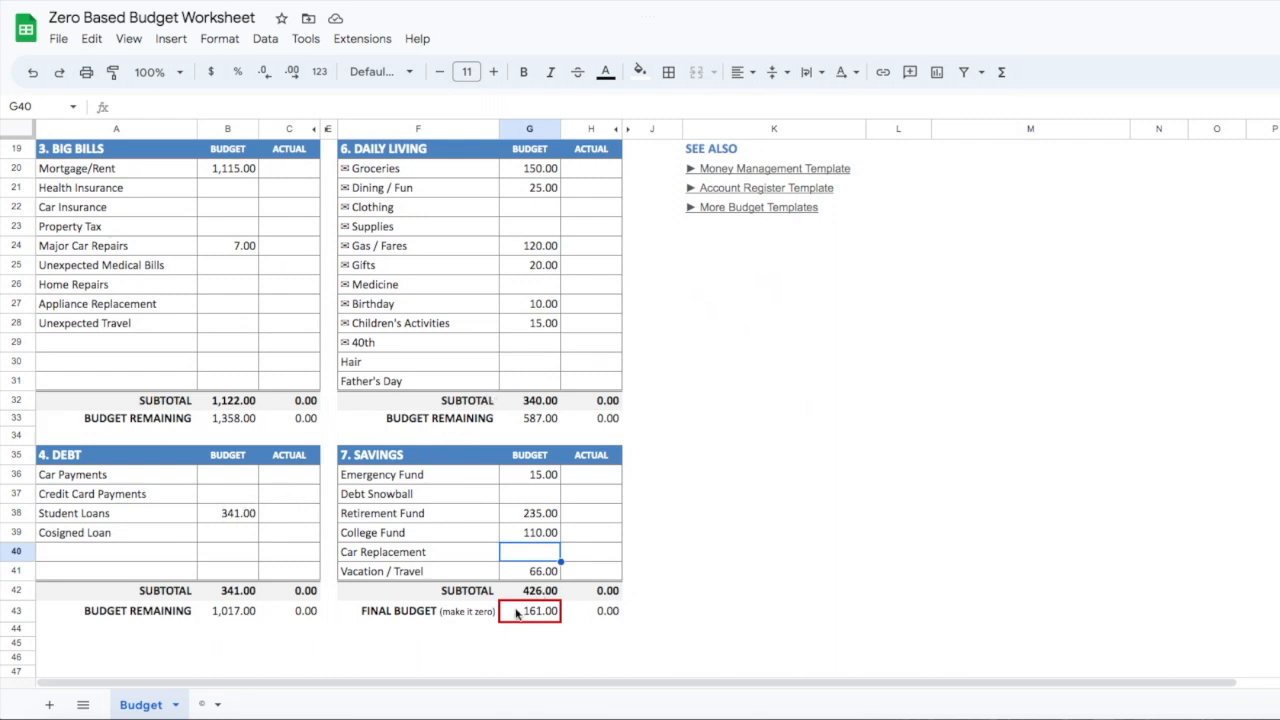
scroll(466, 485, "down", 6)
scroll(466, 485, "up", 10)
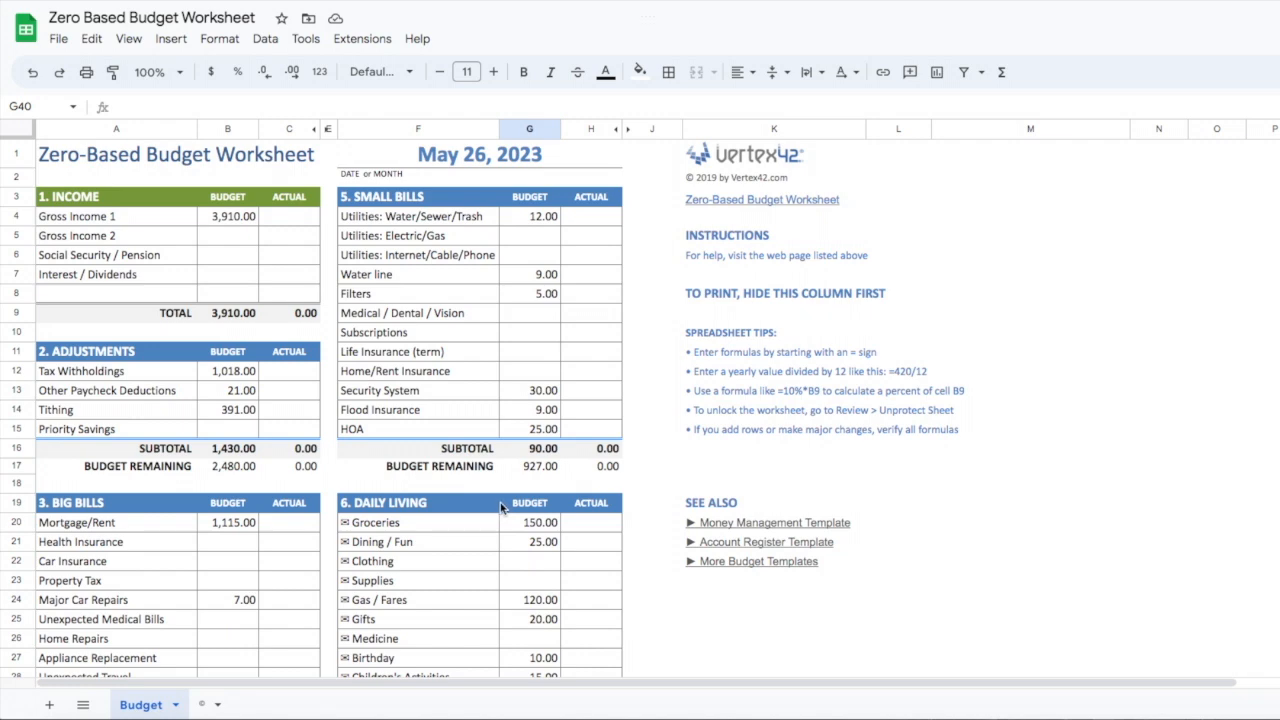
scroll(503, 508, "down", 1)
scroll(502, 510, "down", 9)
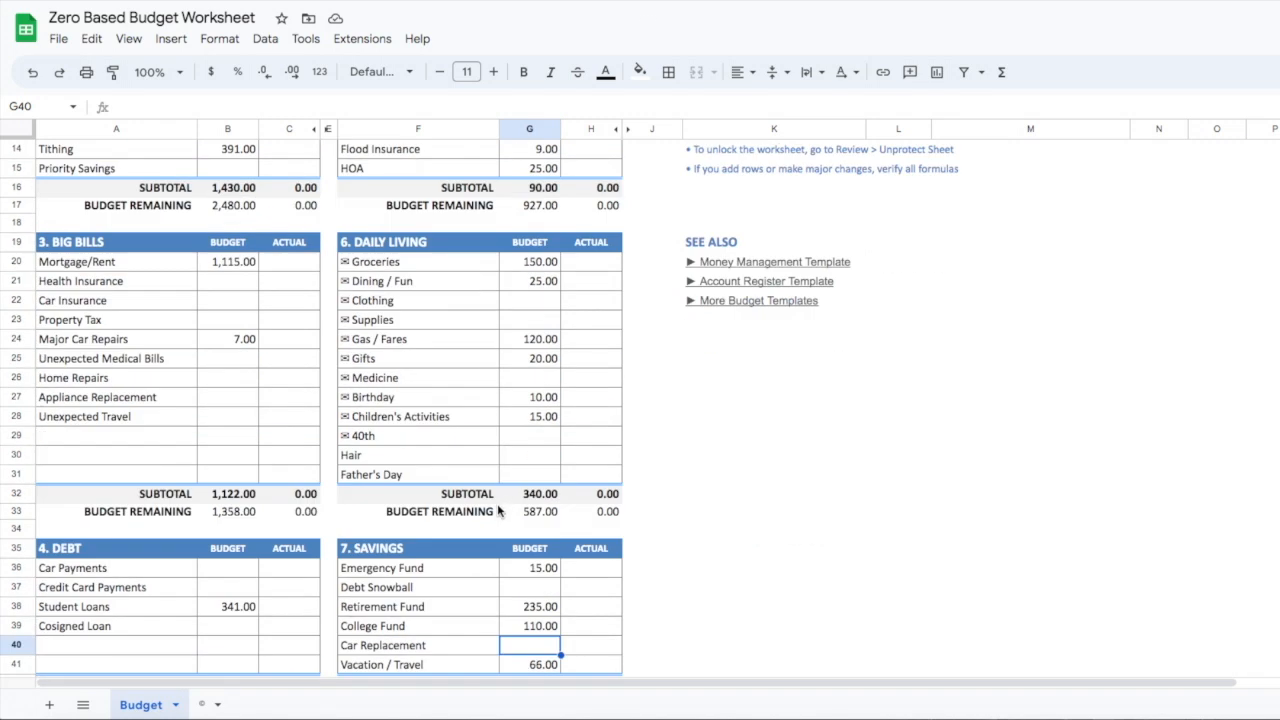
scroll(512, 368, "up", 3)
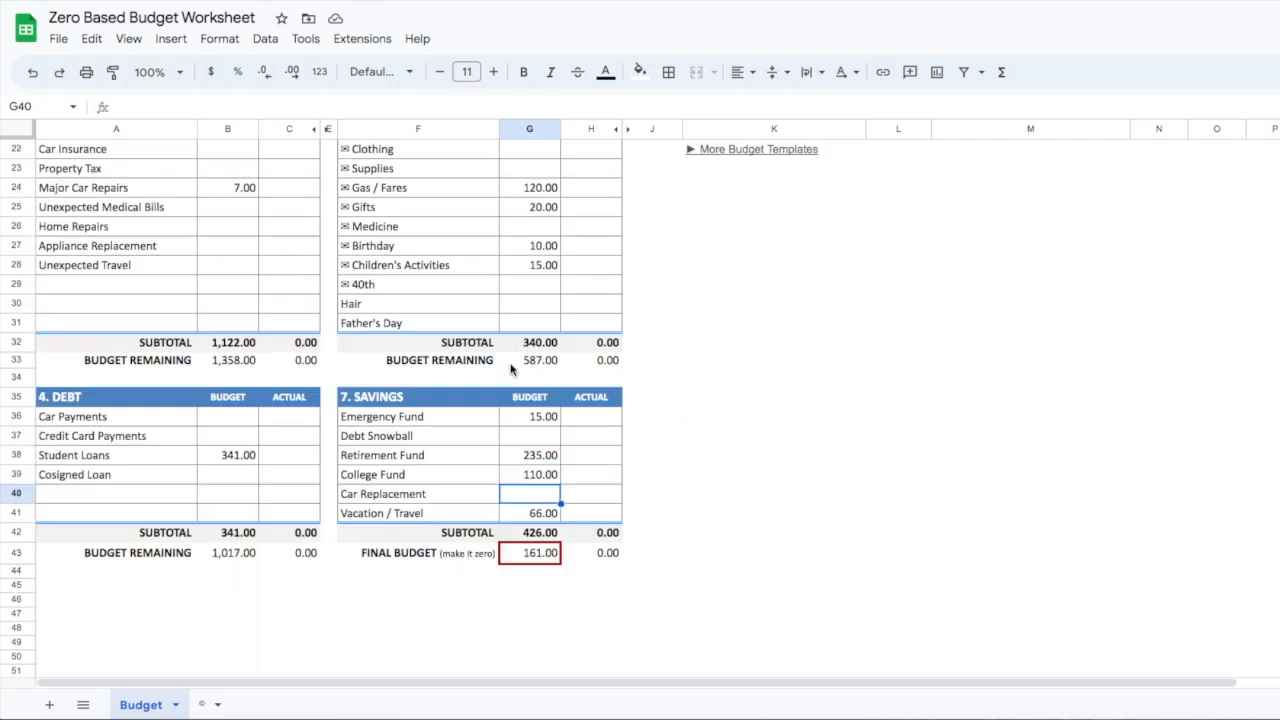
scroll(510, 369, "up", 3)
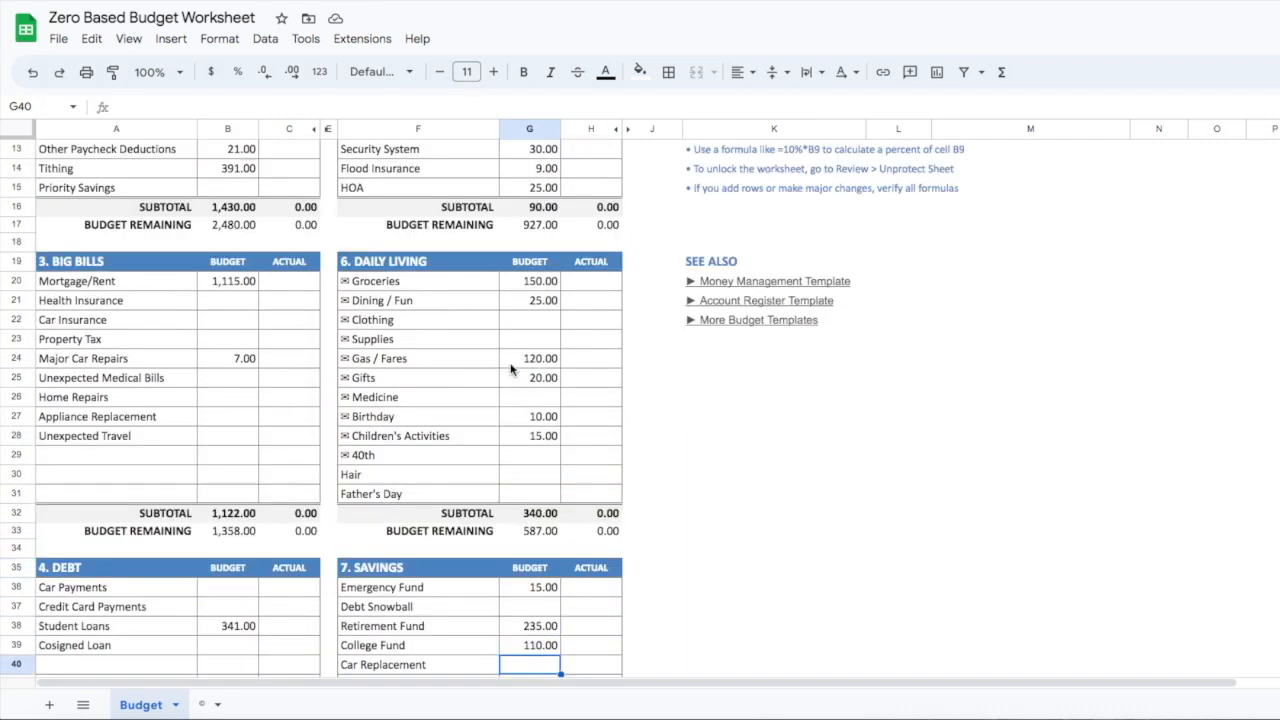
scroll(510, 369, "up", 4)
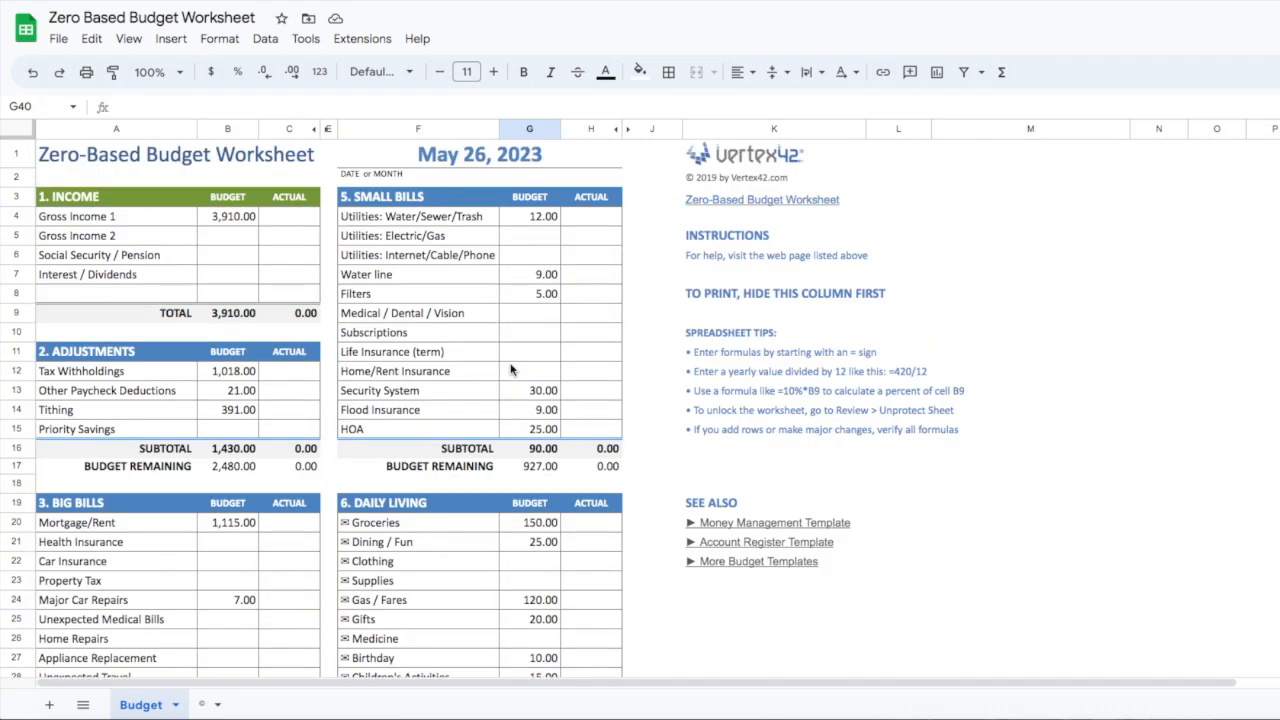
scroll(510, 369, "down", 2)
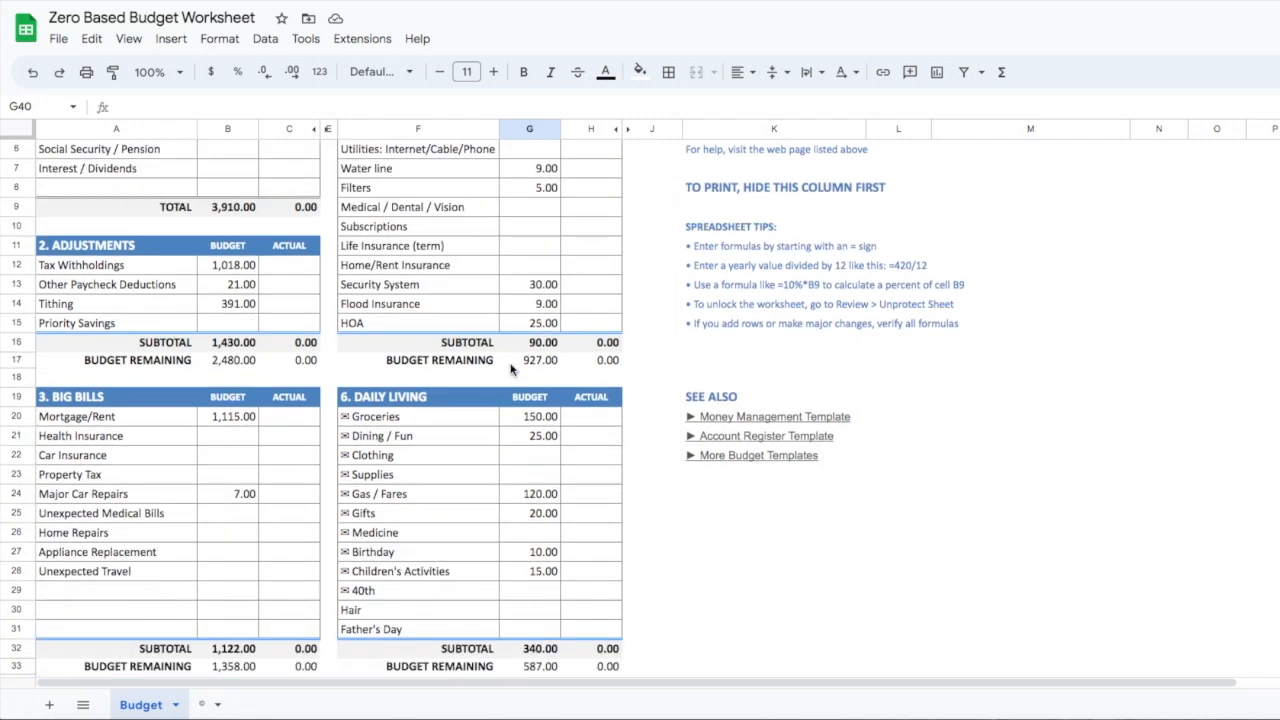
scroll(510, 369, "up", 2)
scroll(510, 369, "down", 6)
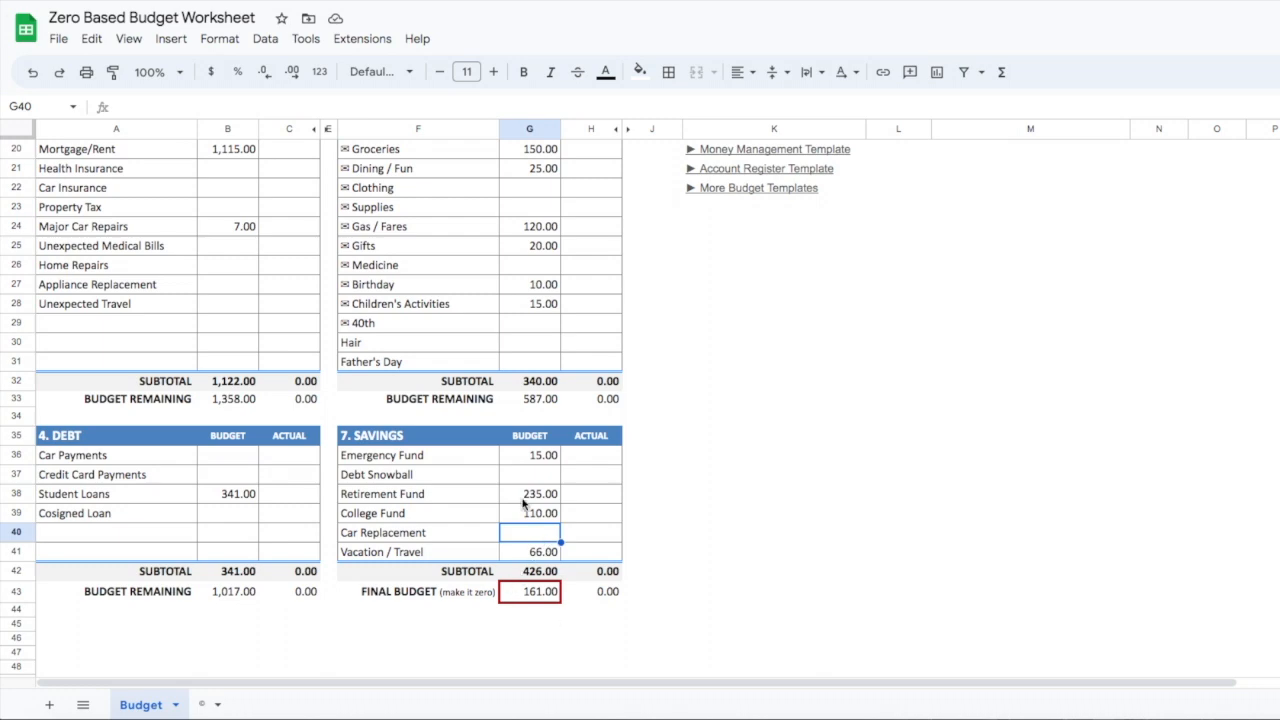
scroll(525, 503, "down", 2)
scroll(525, 503, "down", 2)
scroll(525, 503, "up", 10)
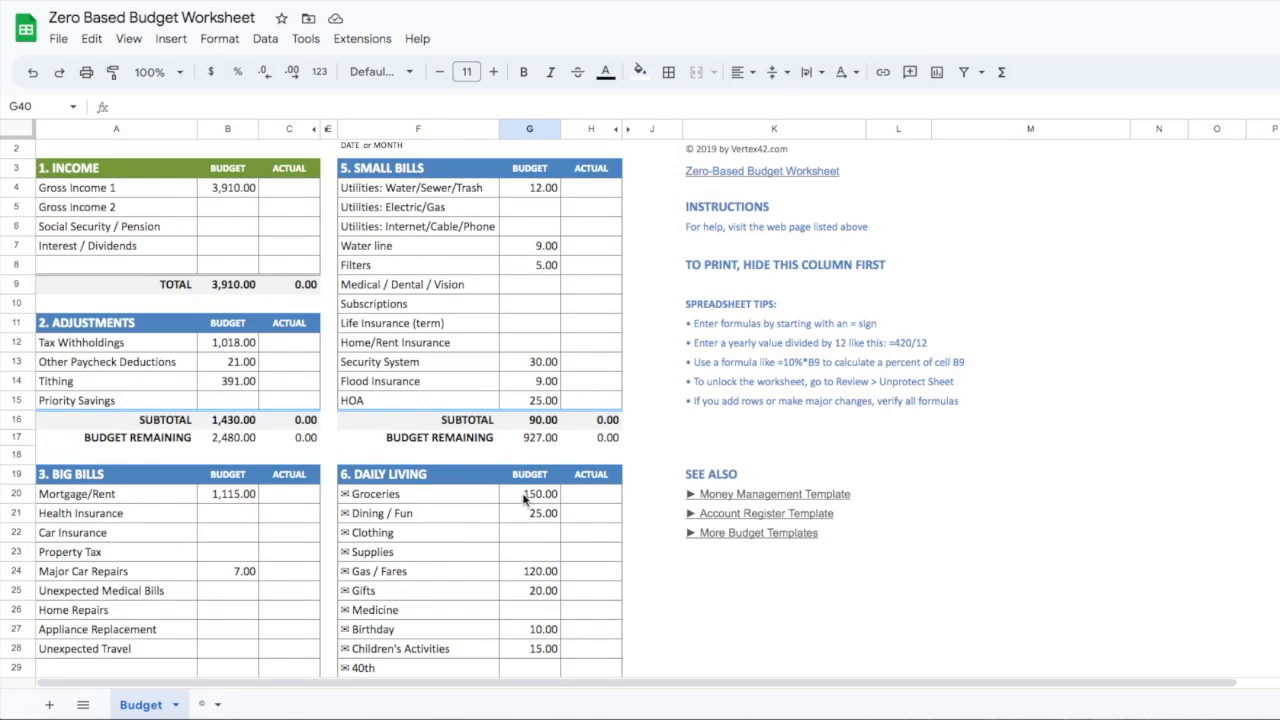
scroll(524, 502, "down", 2)
scroll(522, 500, "down", 2)
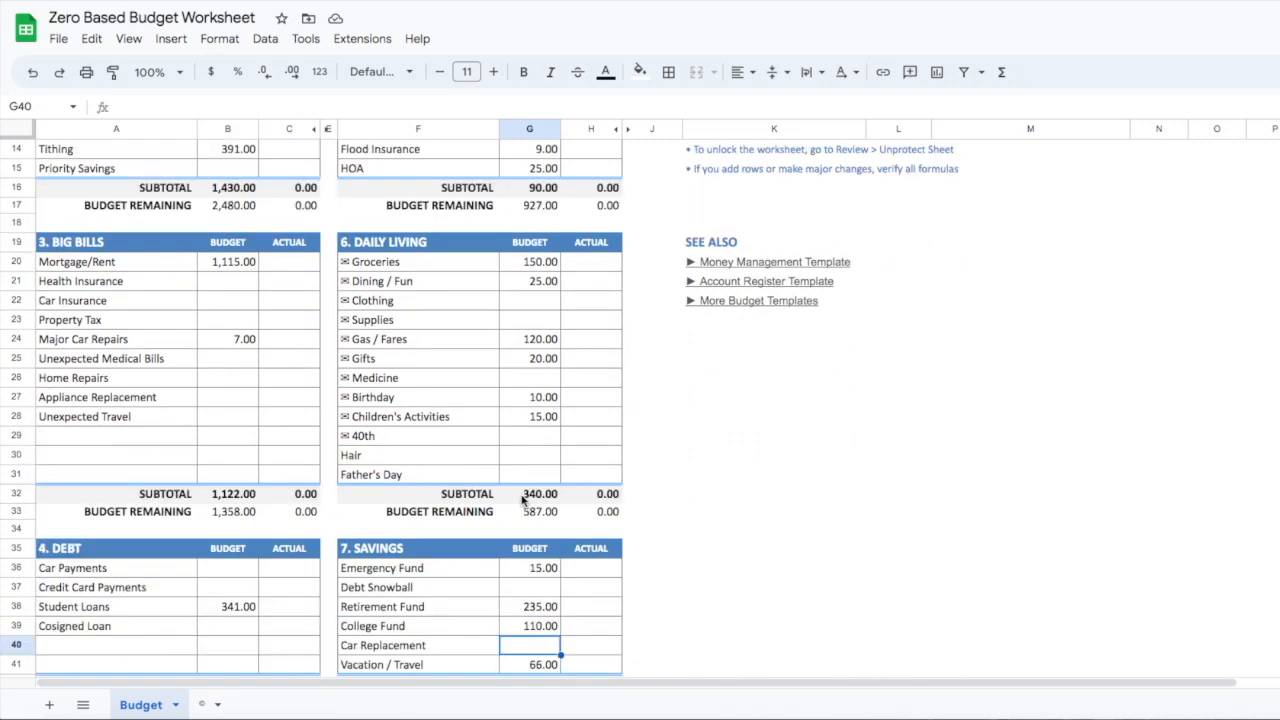
scroll(522, 500, "down", 1)
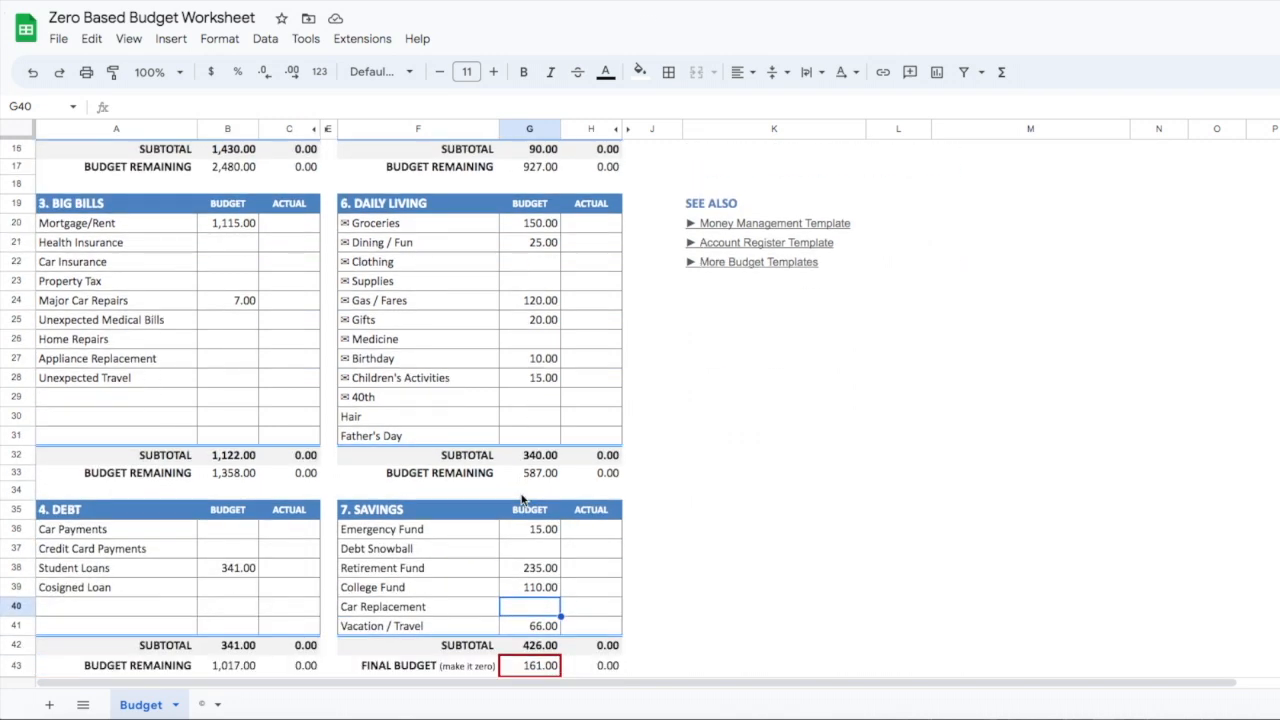
scroll(521, 499, "up", 5)
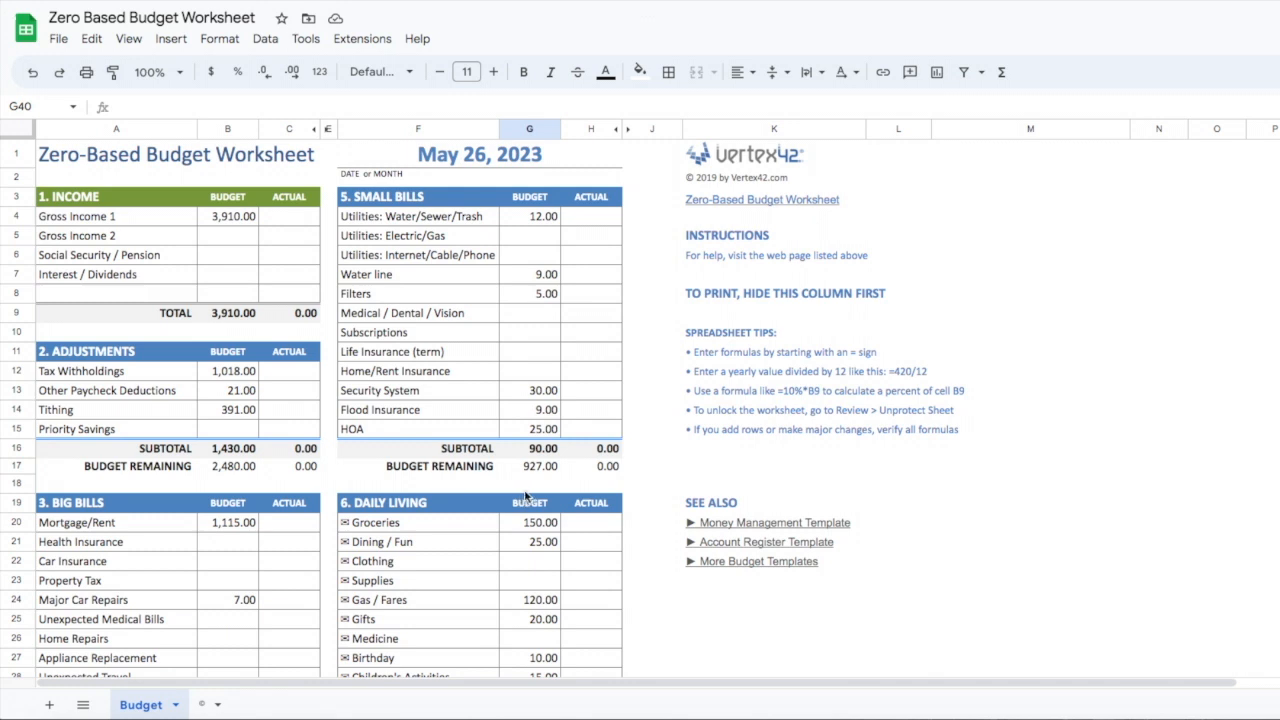